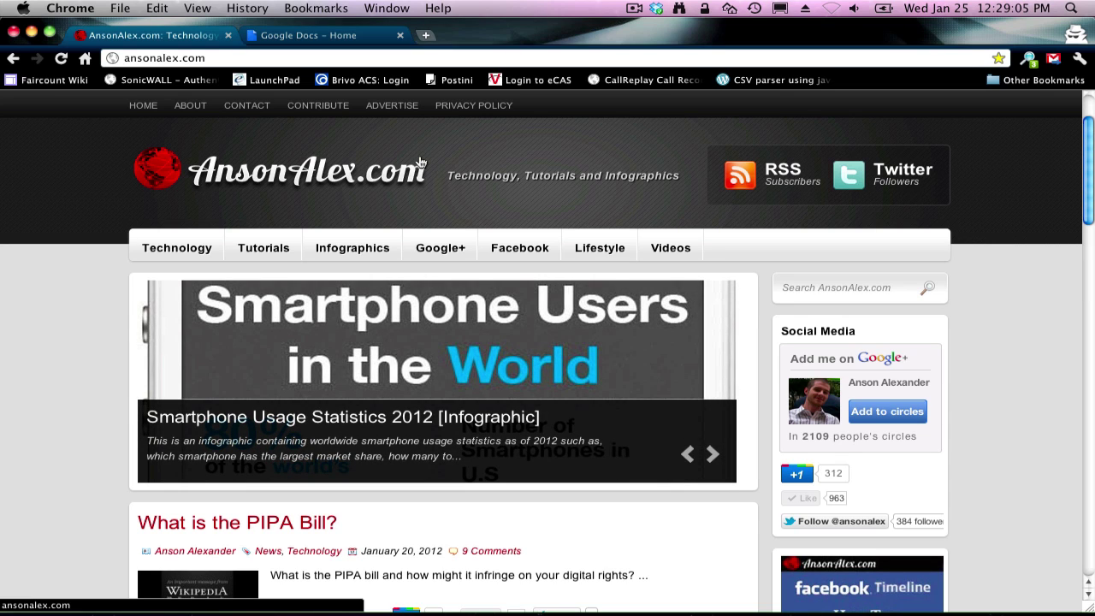
Step: Go to the Docs home list, refresh Documents, and open the CREATE new-item menu
click(360, 46)
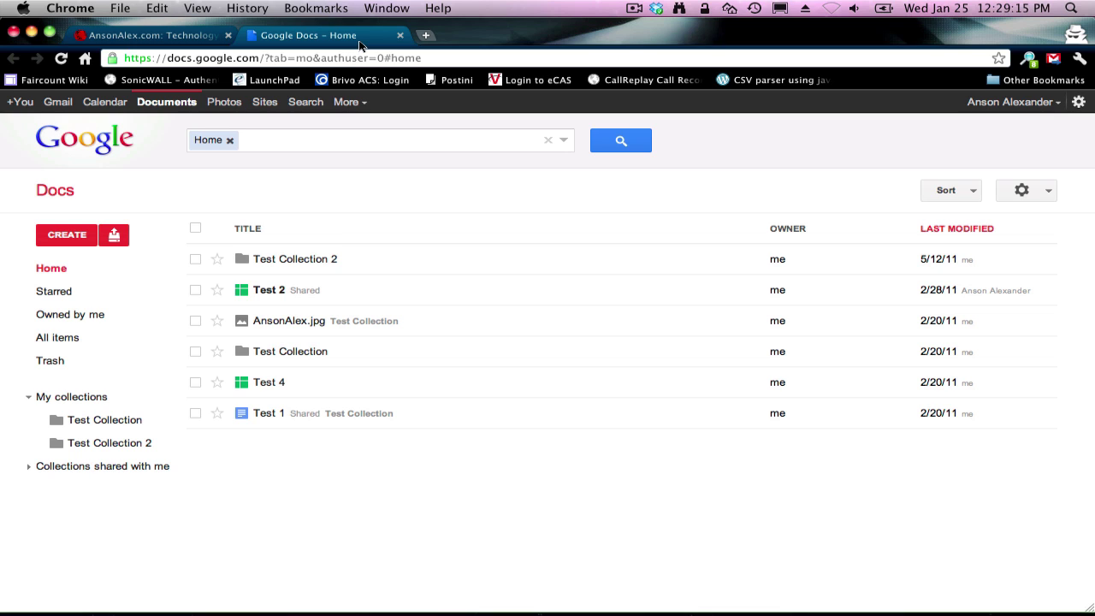
click(187, 112)
click(89, 235)
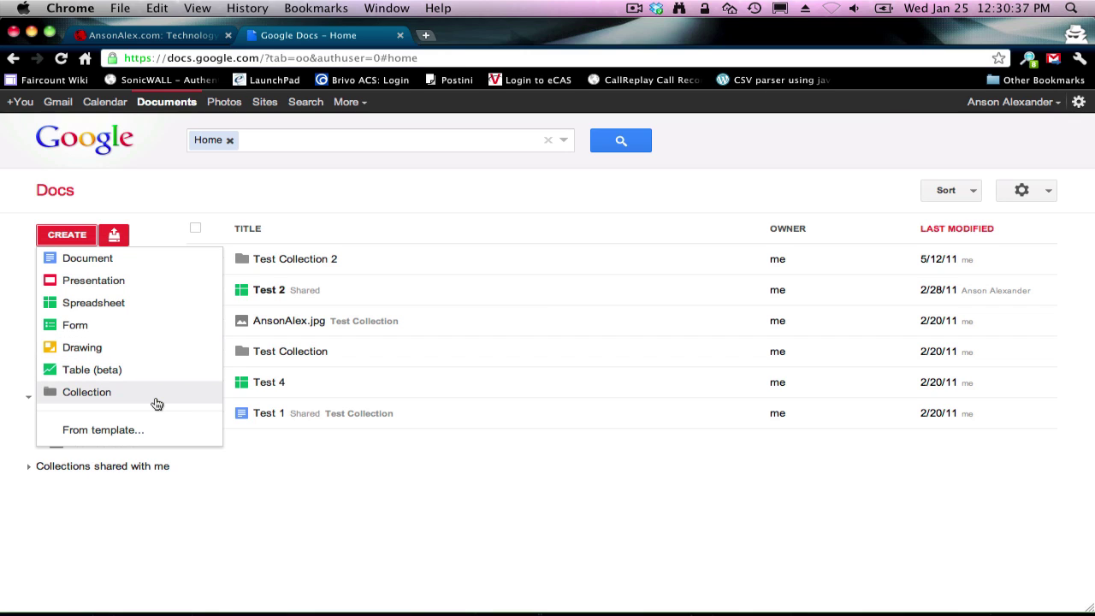
Step: Create a new blank Document and return to its Untitled document tab
click(113, 270)
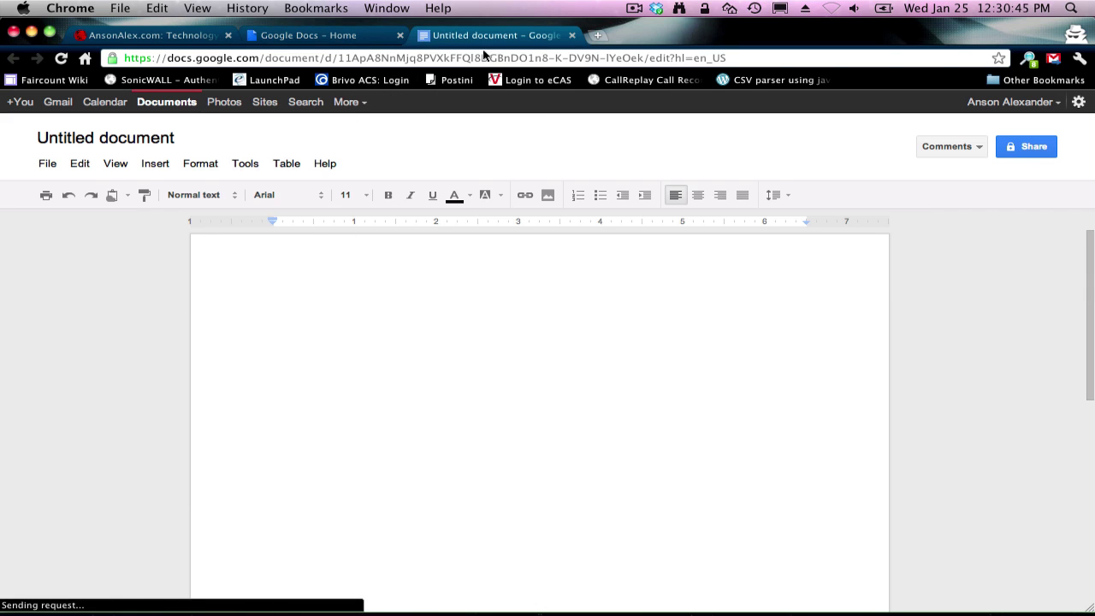
click(358, 36)
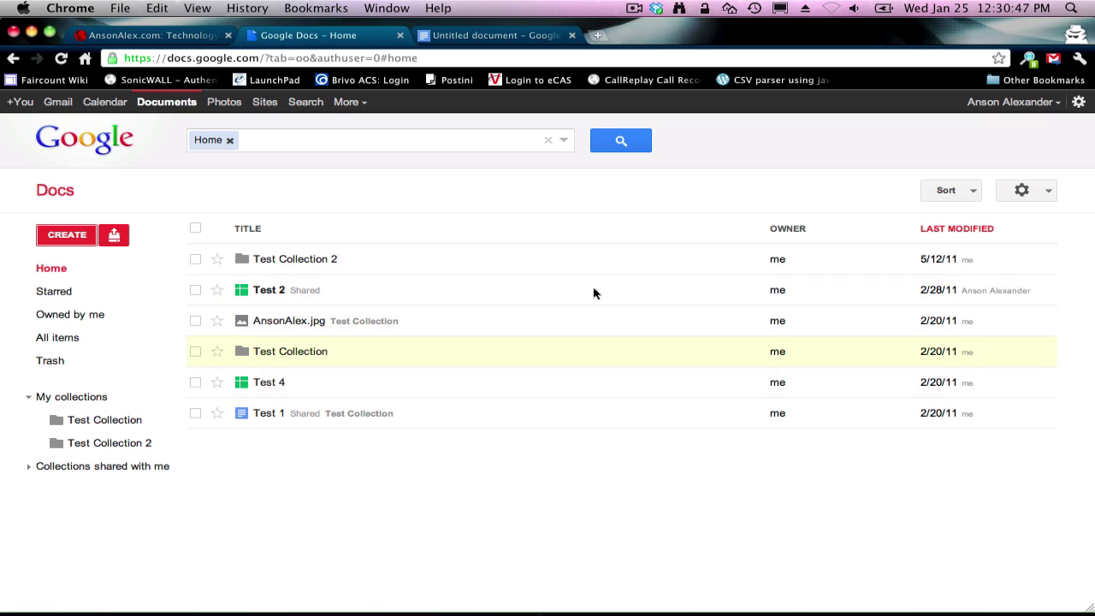
click(526, 42)
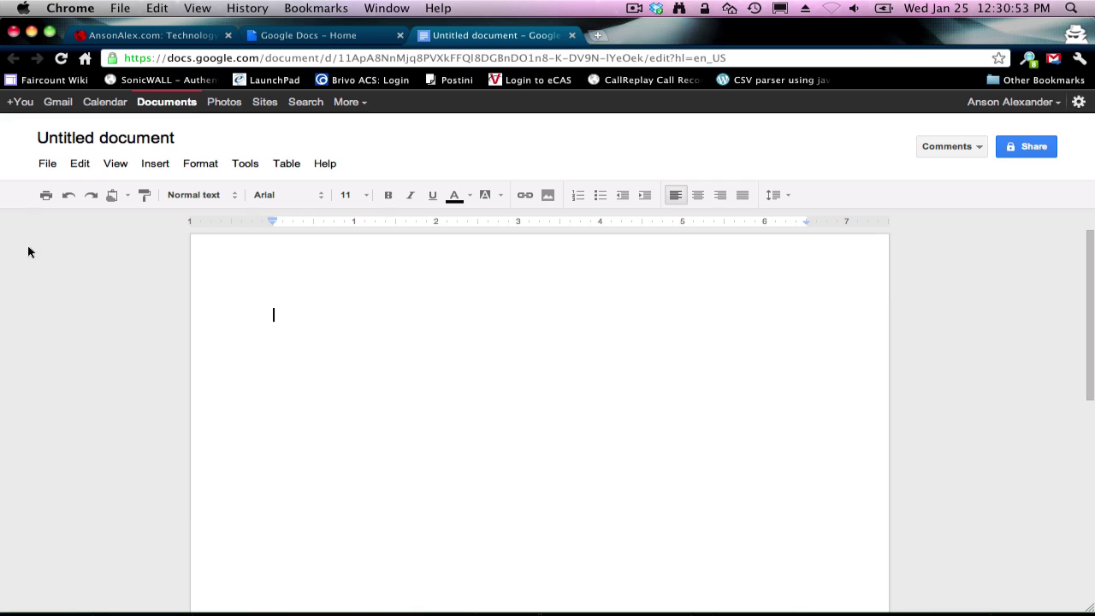
Step: Look over the View menu and the font and font-size lists, keeping size 11
click(43, 167)
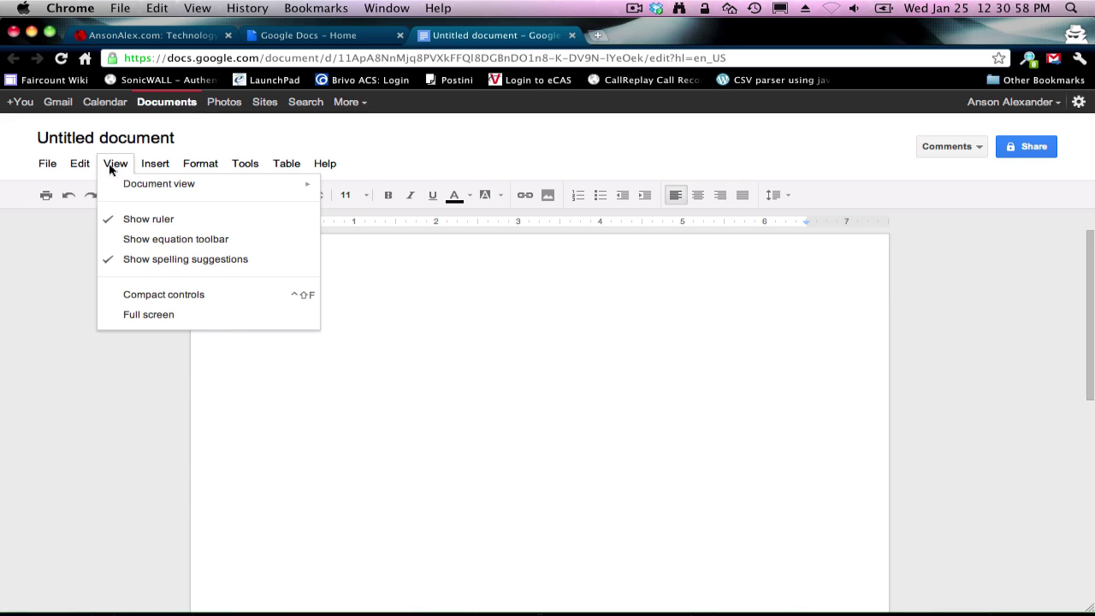
mouse_move(92, 168)
mouse_move(138, 190)
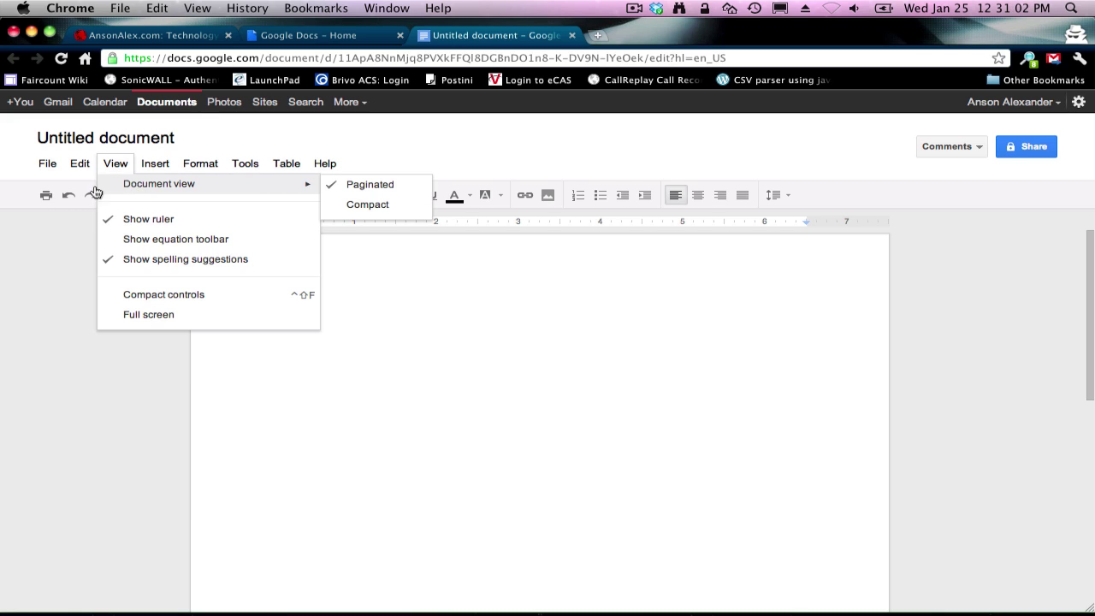
click(72, 259)
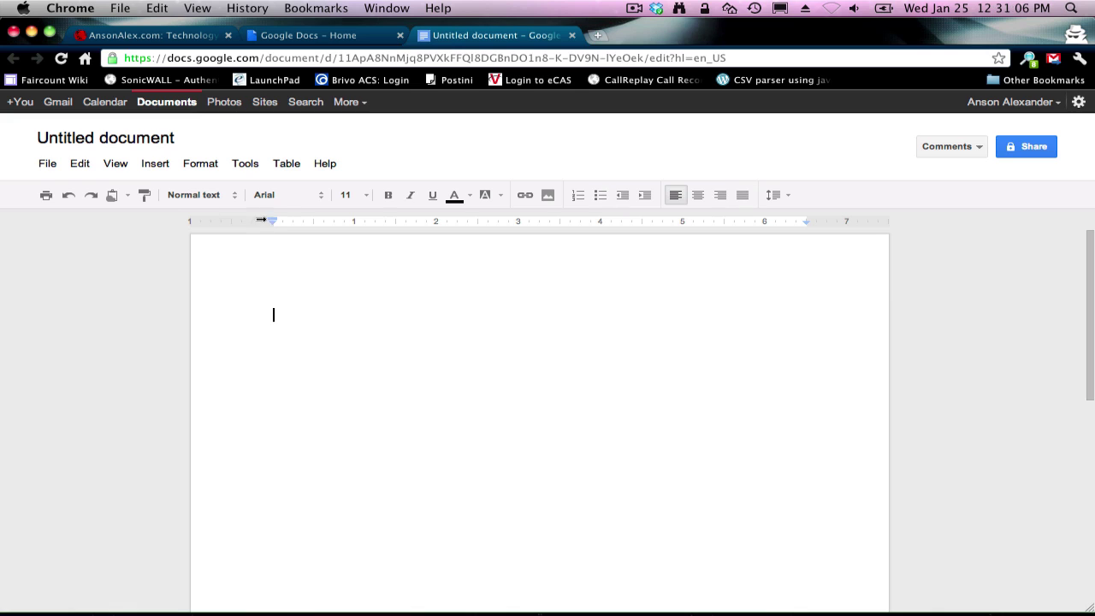
click(286, 202)
click(286, 197)
click(346, 195)
click(377, 180)
Step: Rename the Untitled document to 'January 2012 Test'
click(54, 162)
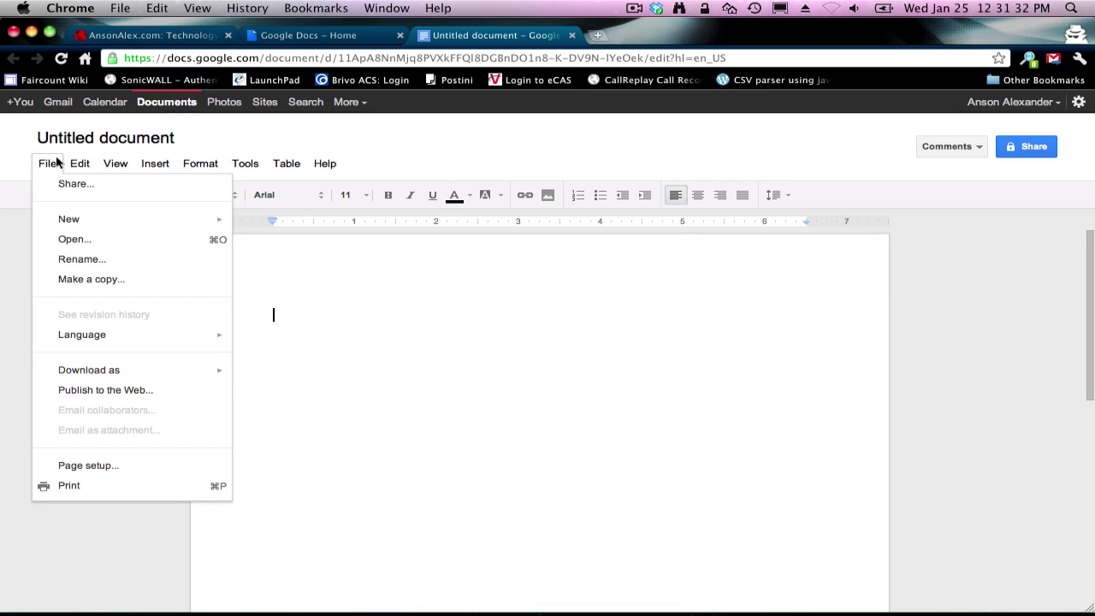
click(53, 163)
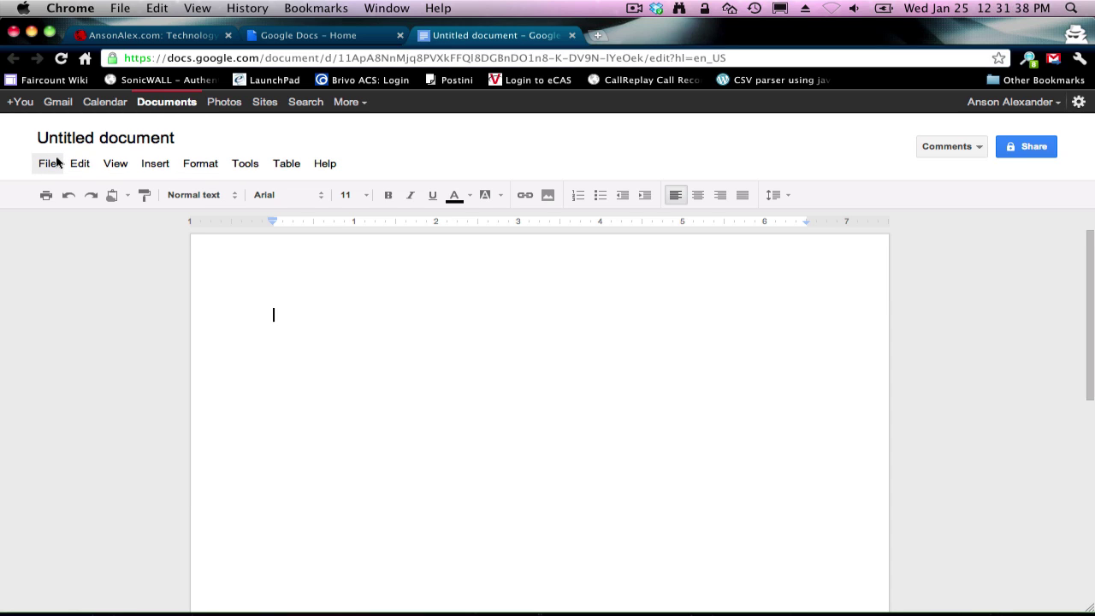
click(147, 140)
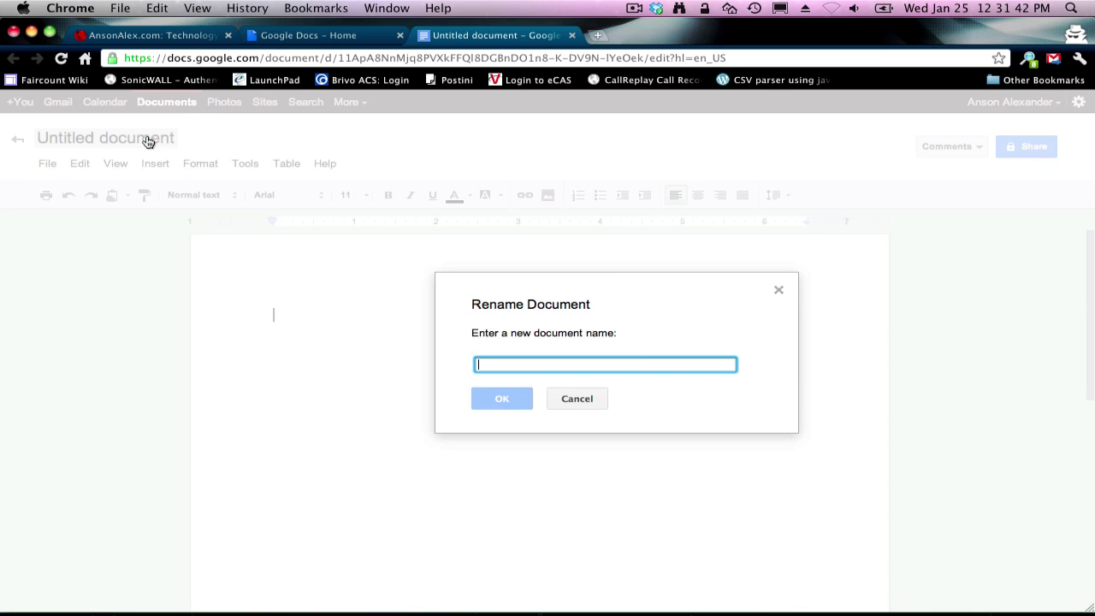
text(Jan)
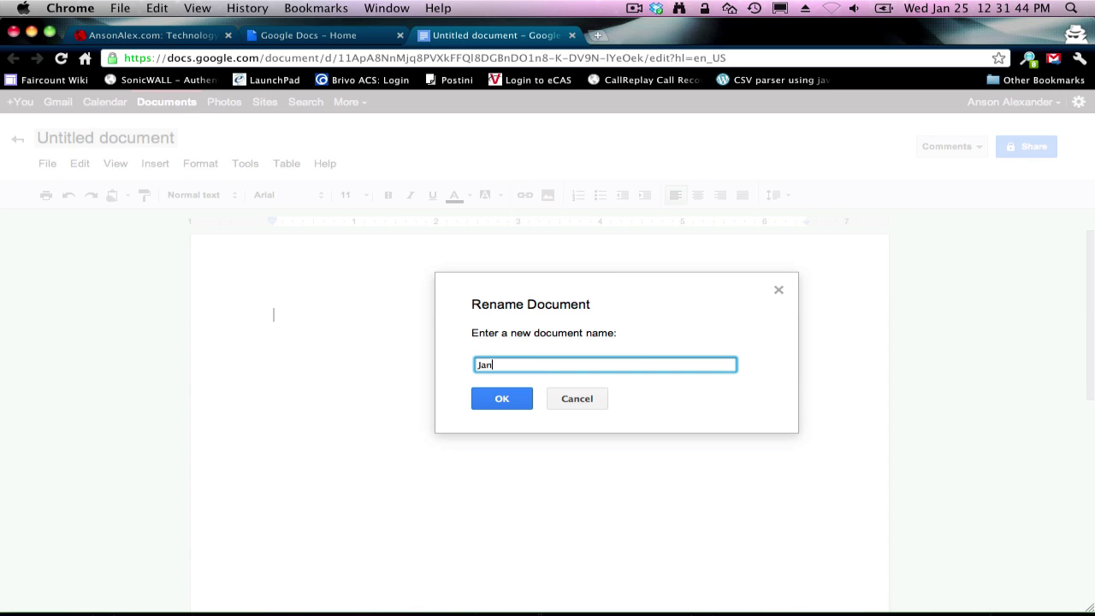
text(uary 2012 Test)
key(Return)
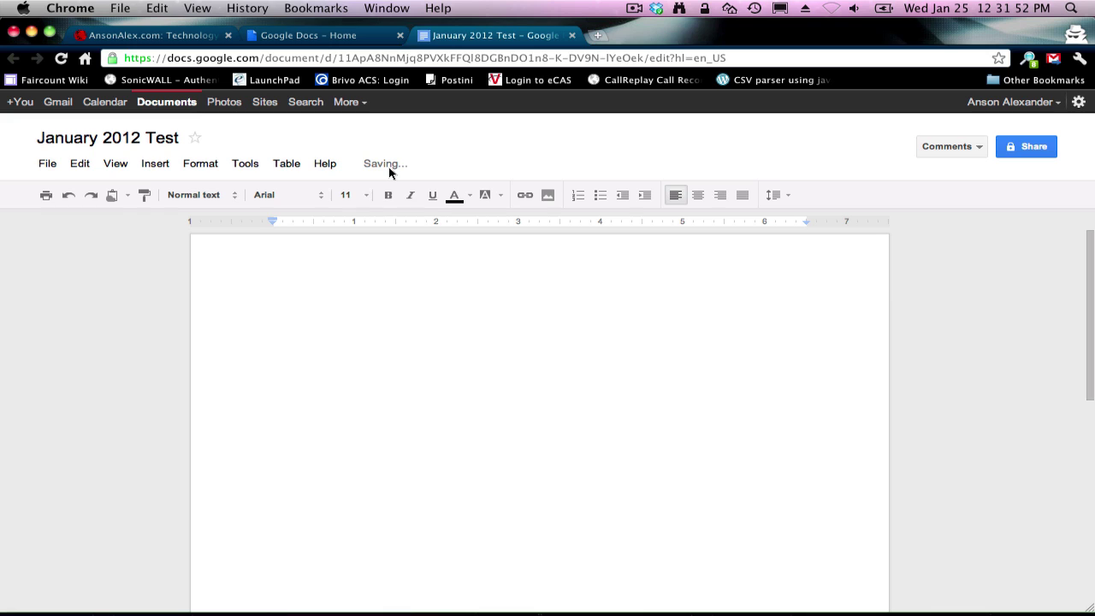
mouse_move(386, 169)
Step: Type 'This is a test' and make the line bold, italic and underlined
text(This is a test)
key(super+a)
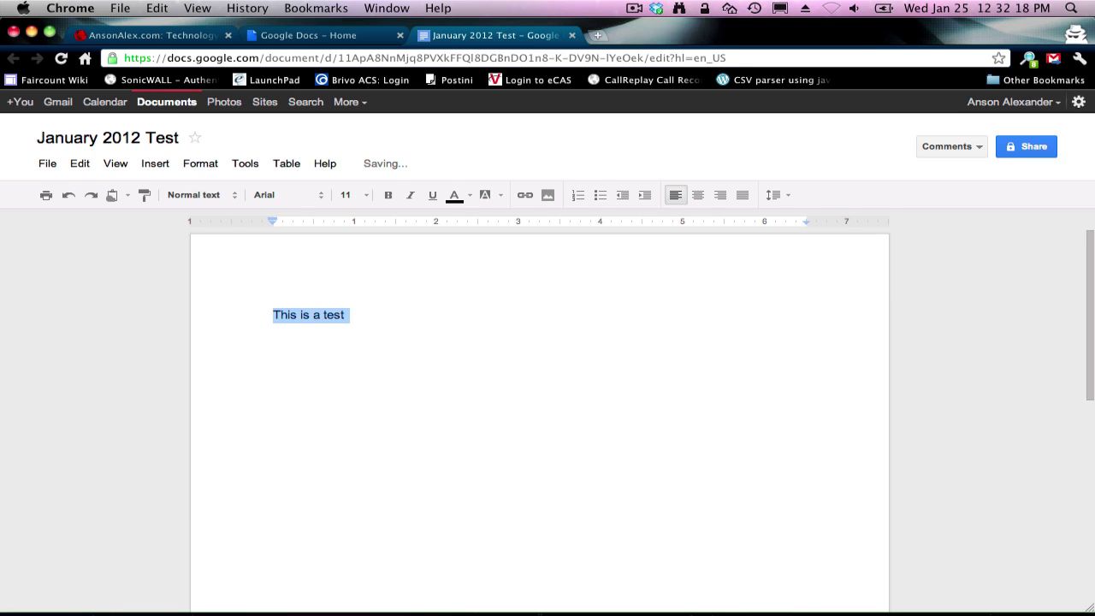
key(super+b)
key(super+i)
key(super+u)
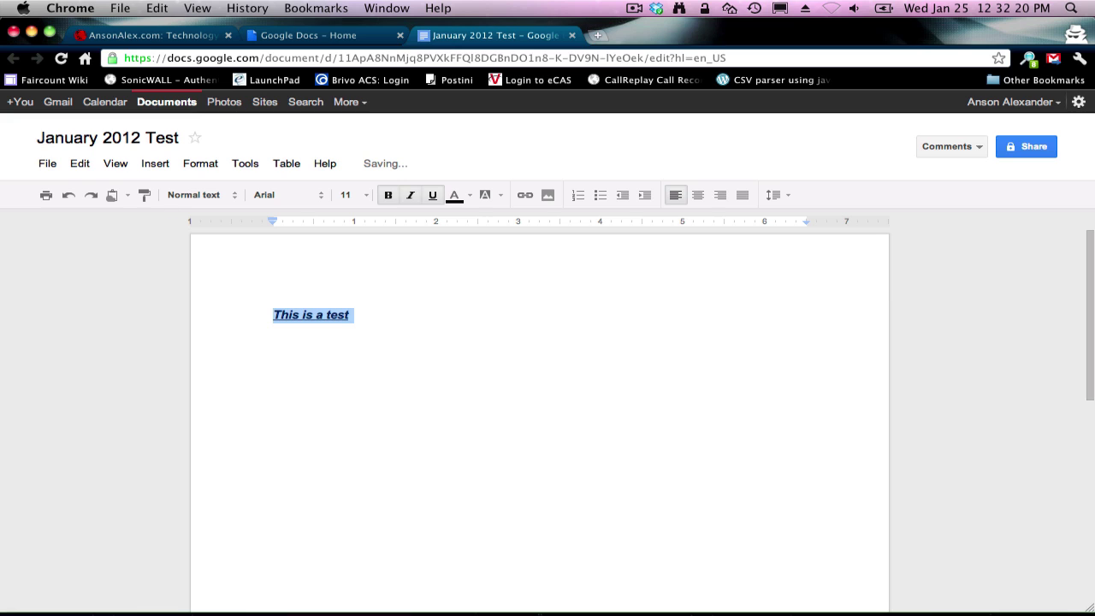
Step: Change the line's text colour to green
click(455, 197)
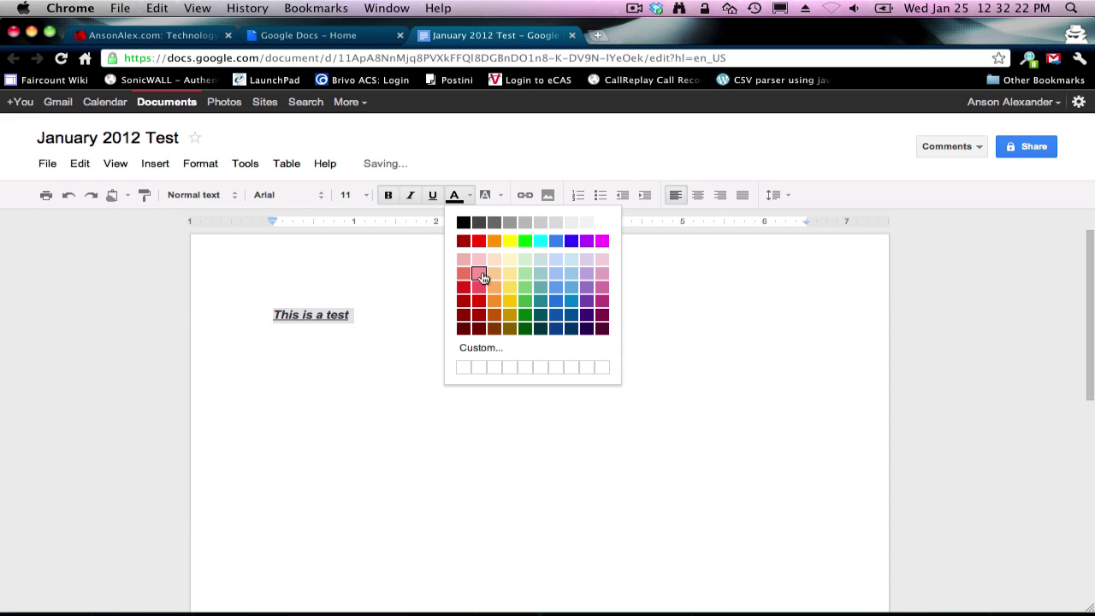
click(479, 275)
click(455, 196)
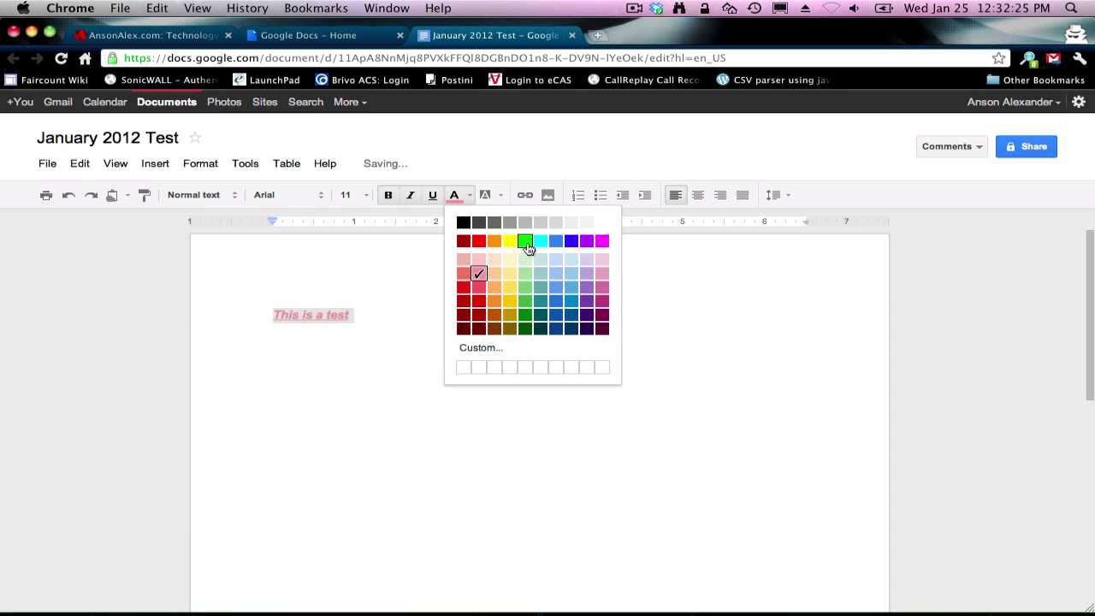
click(525, 243)
click(415, 313)
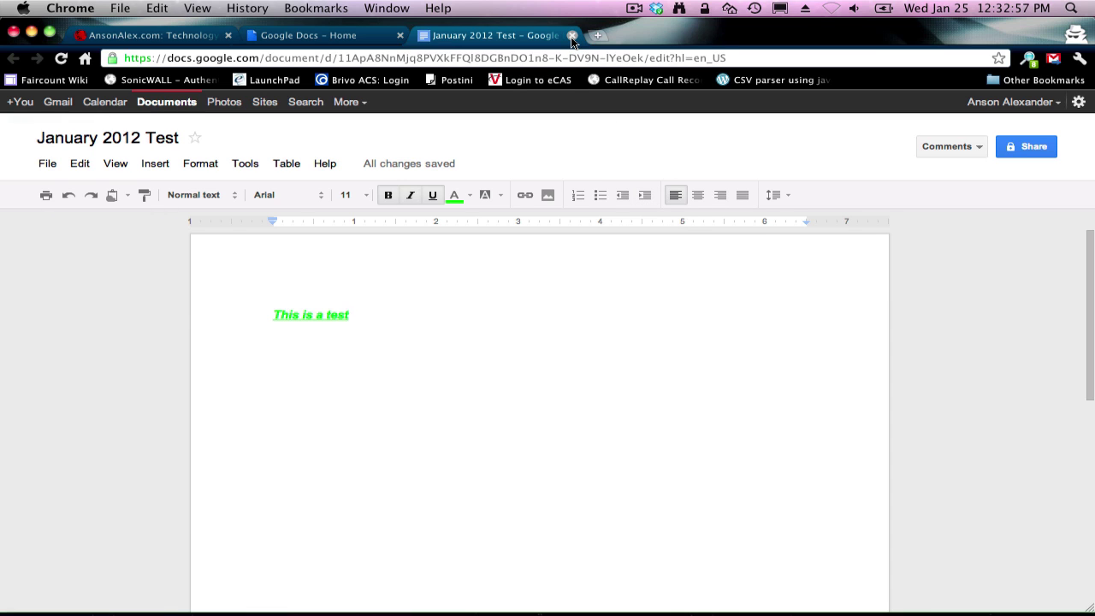
Step: Close January 2012 Test, create a new spreadsheet and name it 'Spreadsheet Test 2012'
click(572, 35)
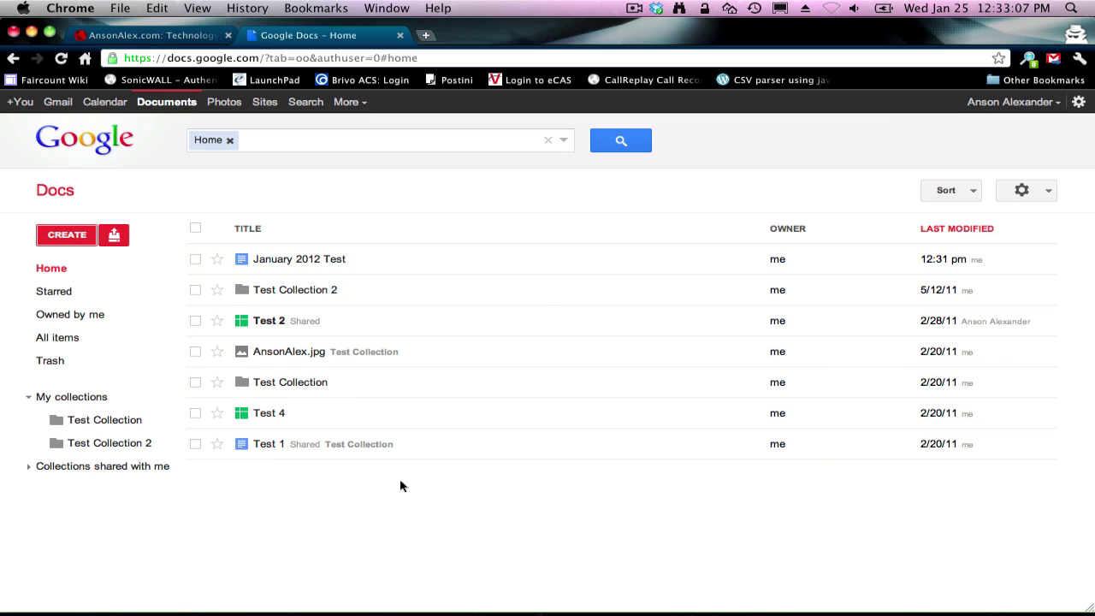
click(66, 239)
click(85, 301)
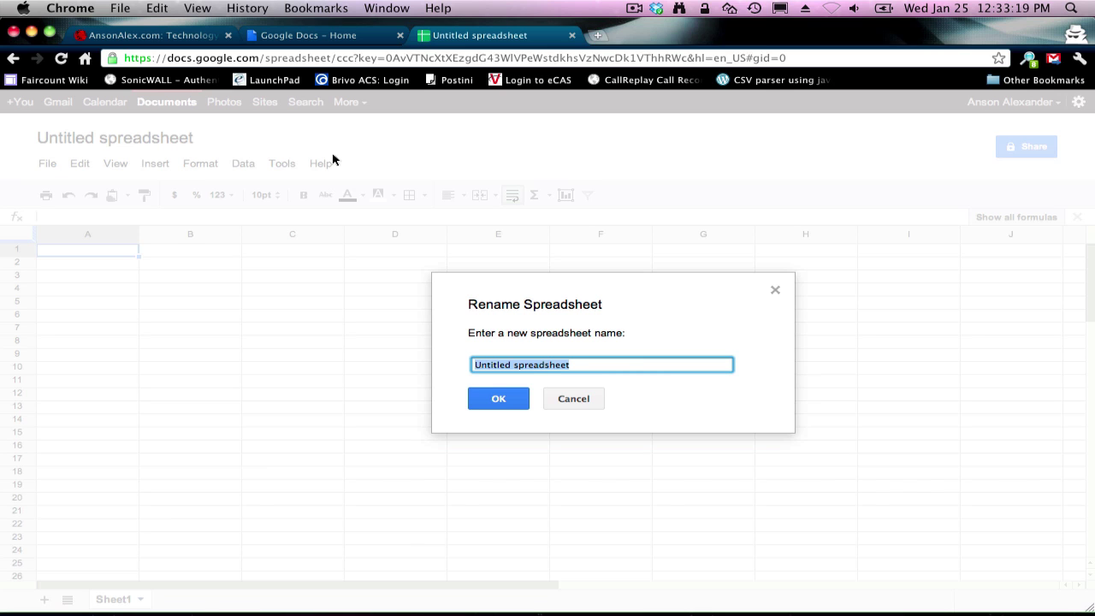
text(Spreadshee)
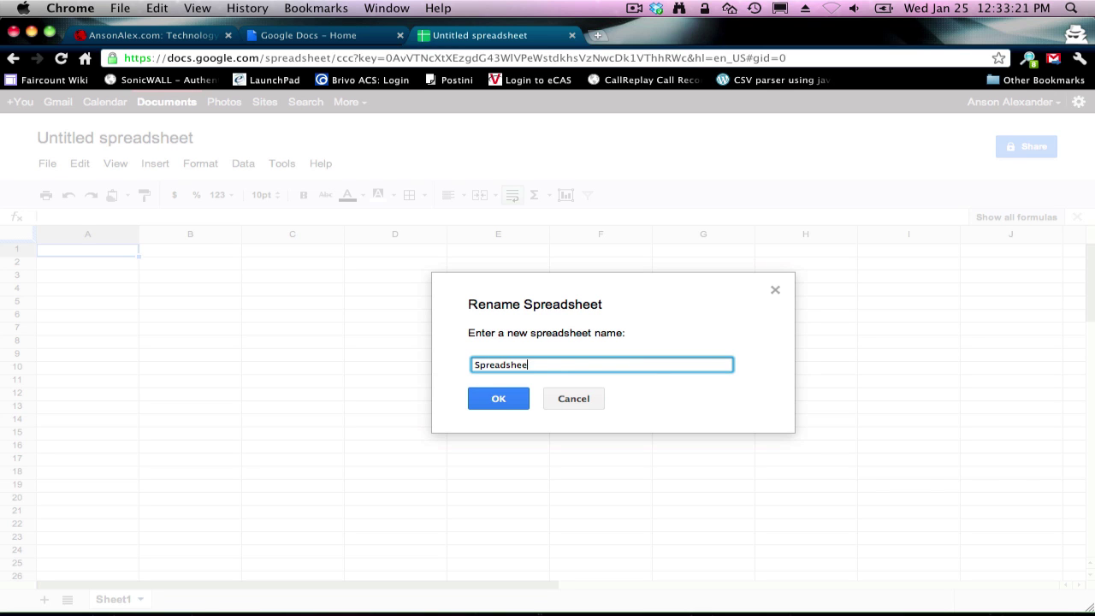
text(t Test 2012)
click(509, 402)
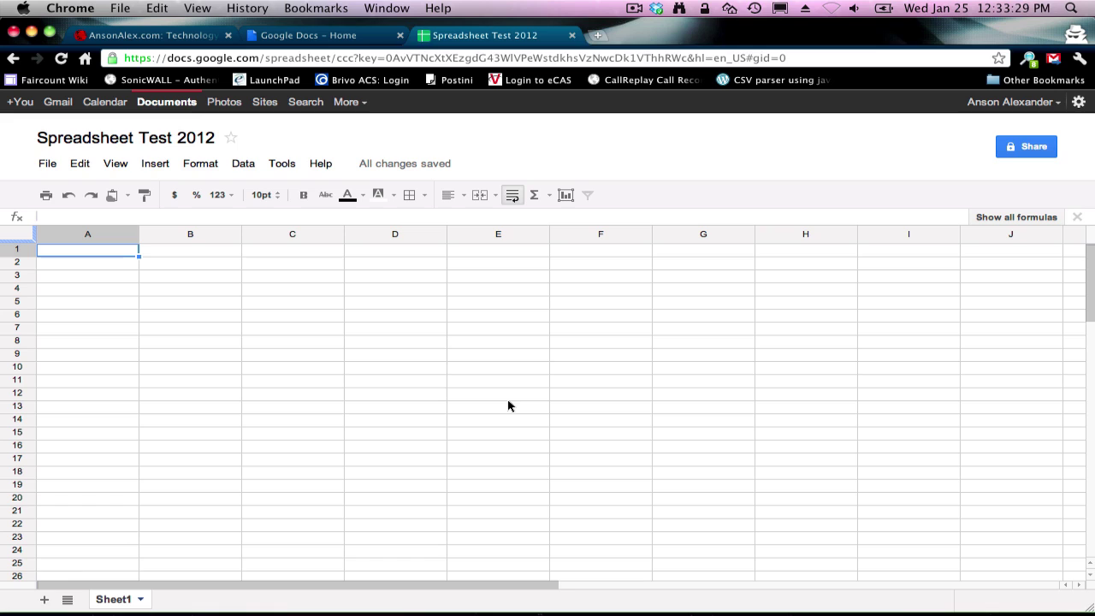
Step: Enter 23, 45, 656, 7, 67, 8, 78 and 98 down column A from A1
text(23)
key(Return)
text(4)
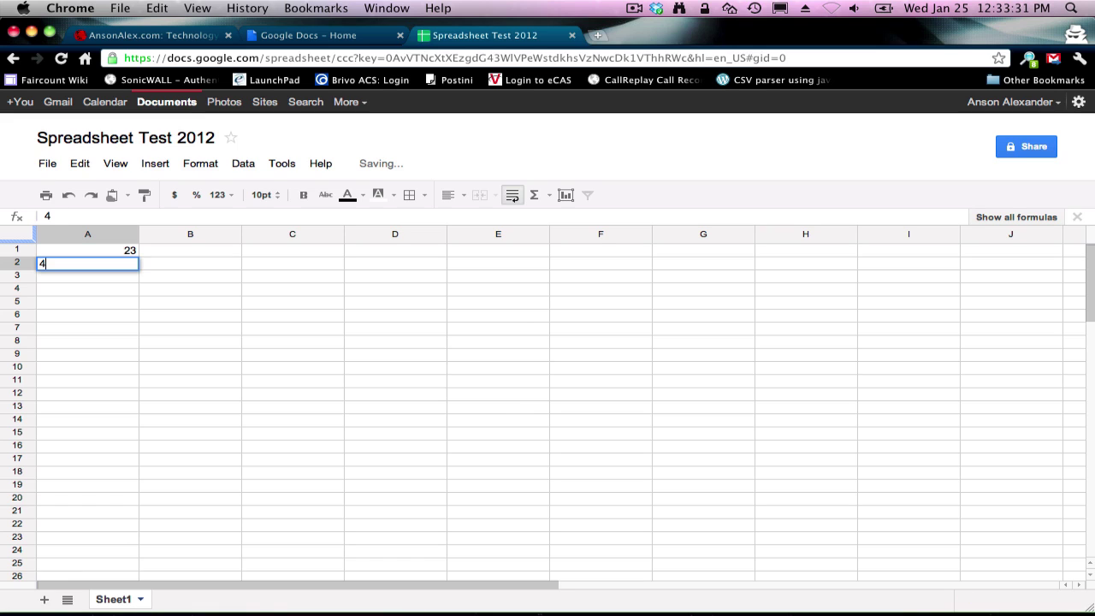
text(5)
key(Return)
text(656)
key(Return)
text(7)
key(Return)
text(6)
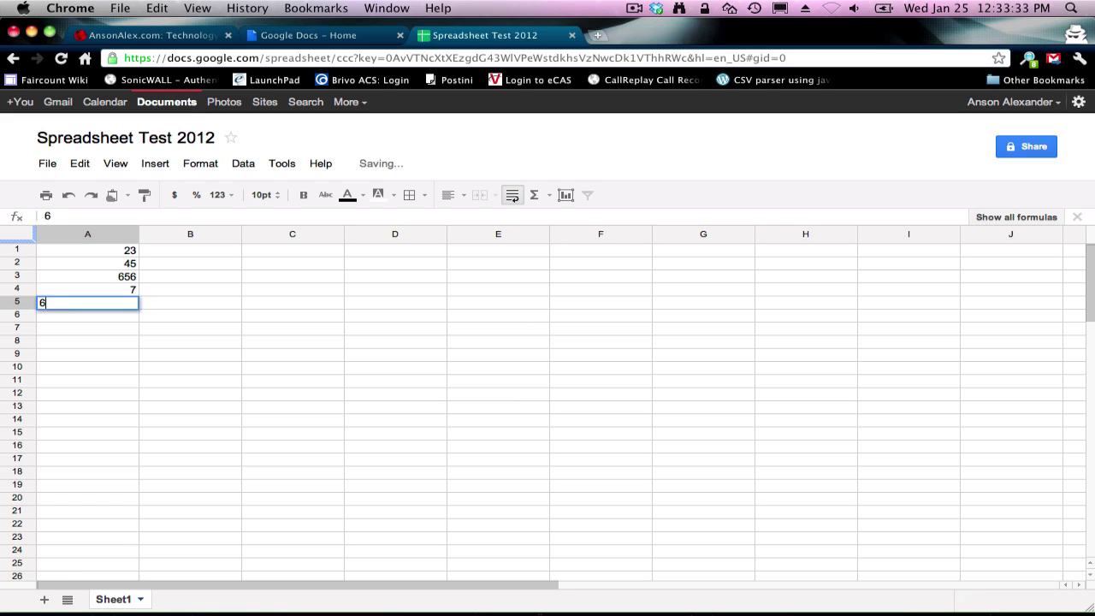
text(7 8)
key(Return)
text(78)
key(Return)
text(98)
key(Return)
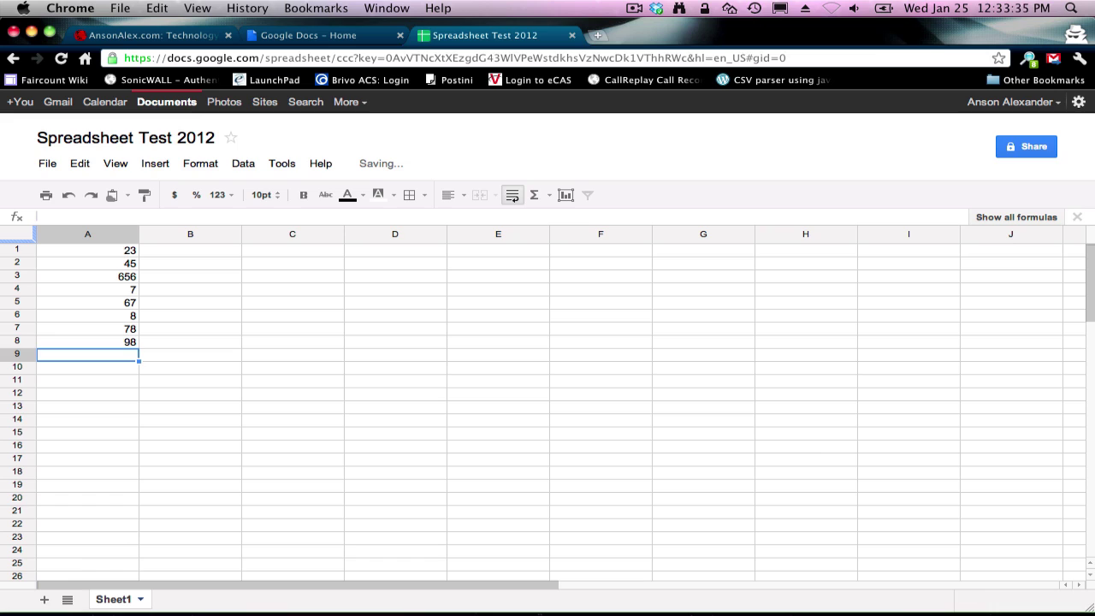
key(Return)
key(Return)
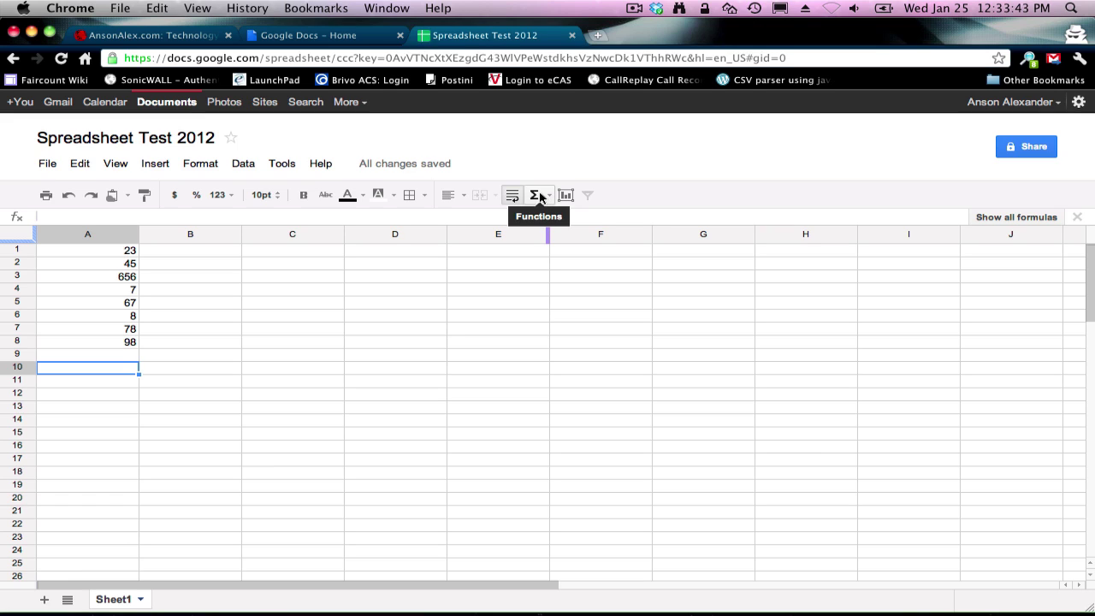
Step: Total A1:A8 in A10 with a SUM formula
click(536, 197)
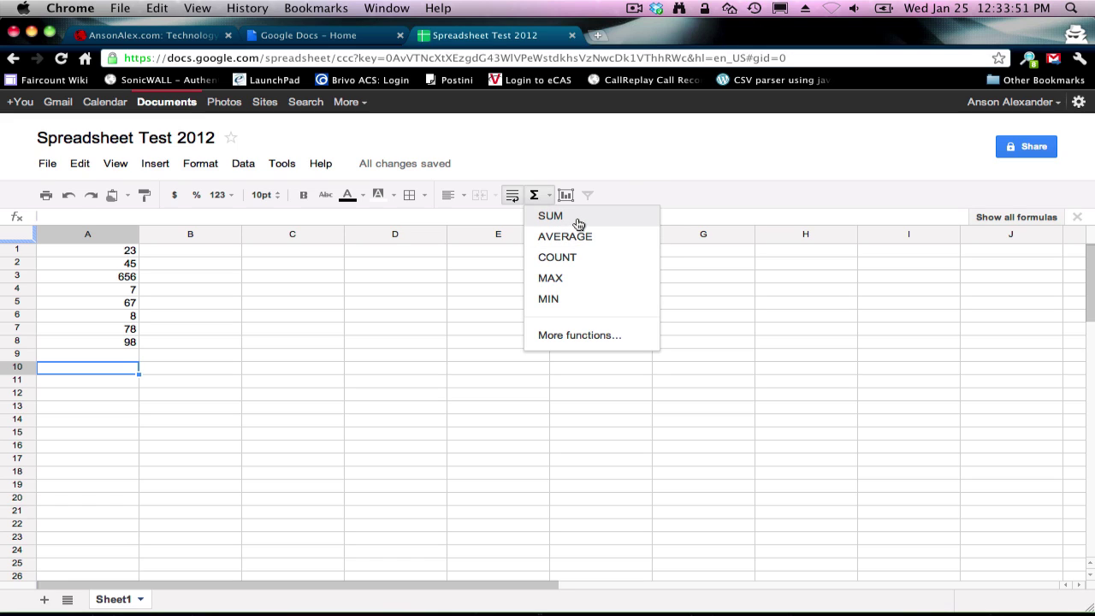
click(578, 218)
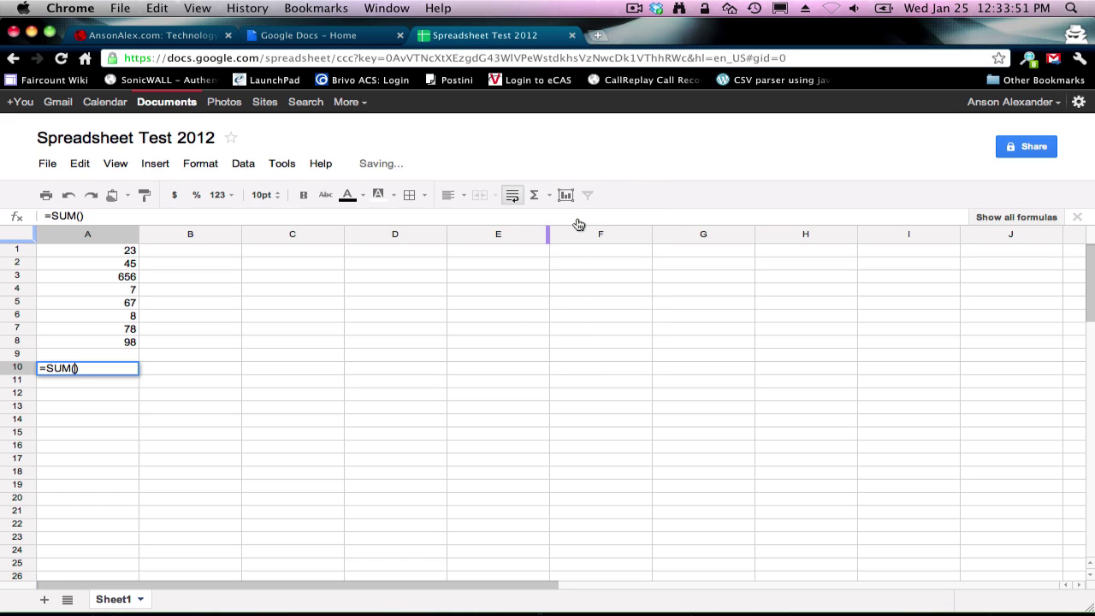
click(99, 255)
drag(98, 254, 105, 342)
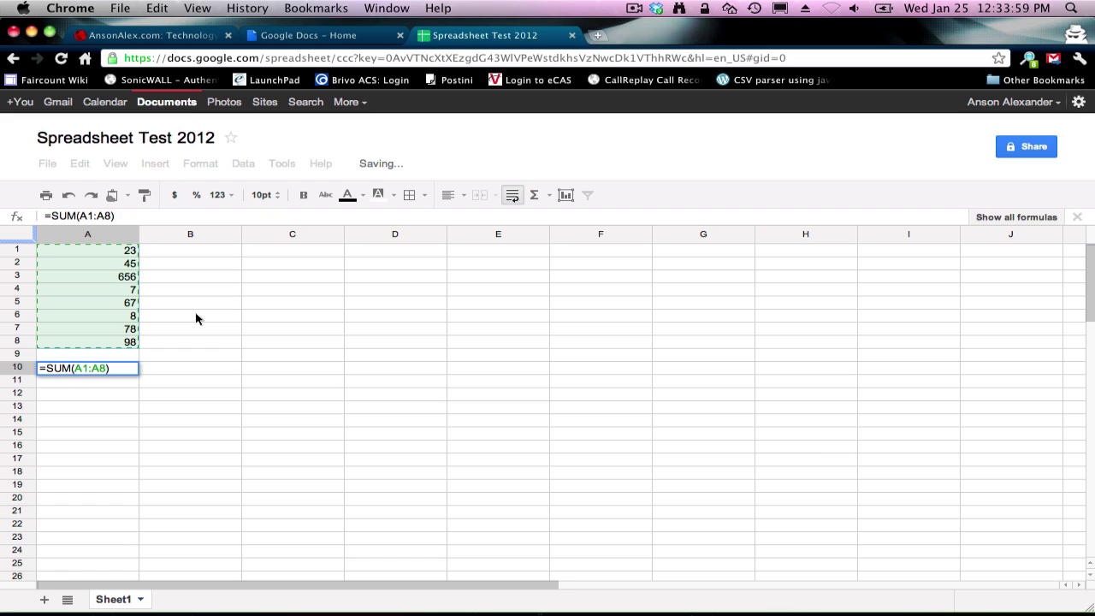
key(Return)
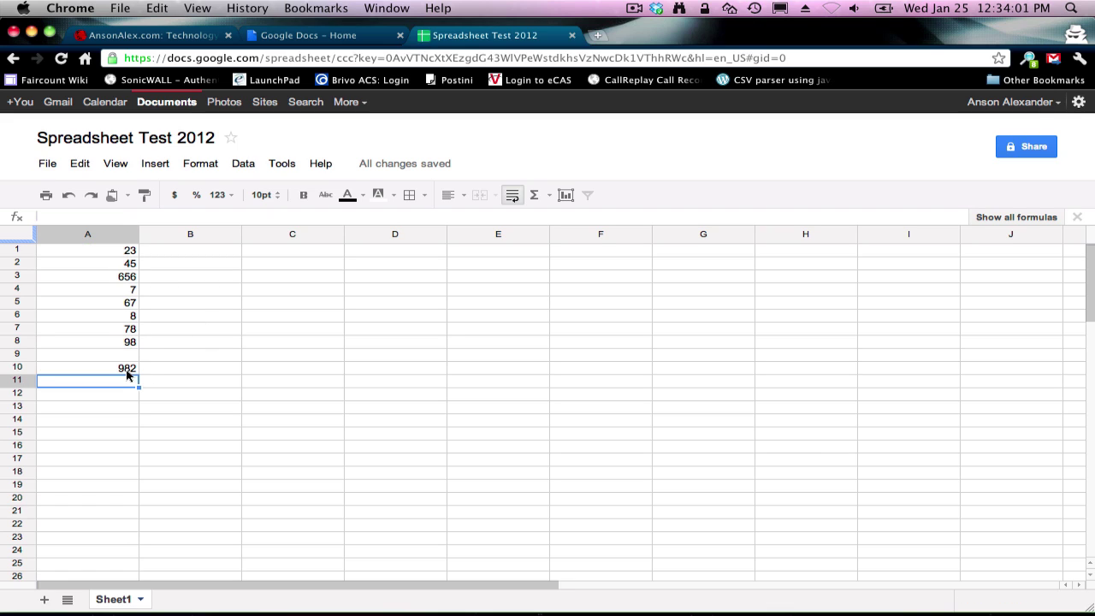
Step: Change A6 to 78 so the total becomes 1052
click(111, 321)
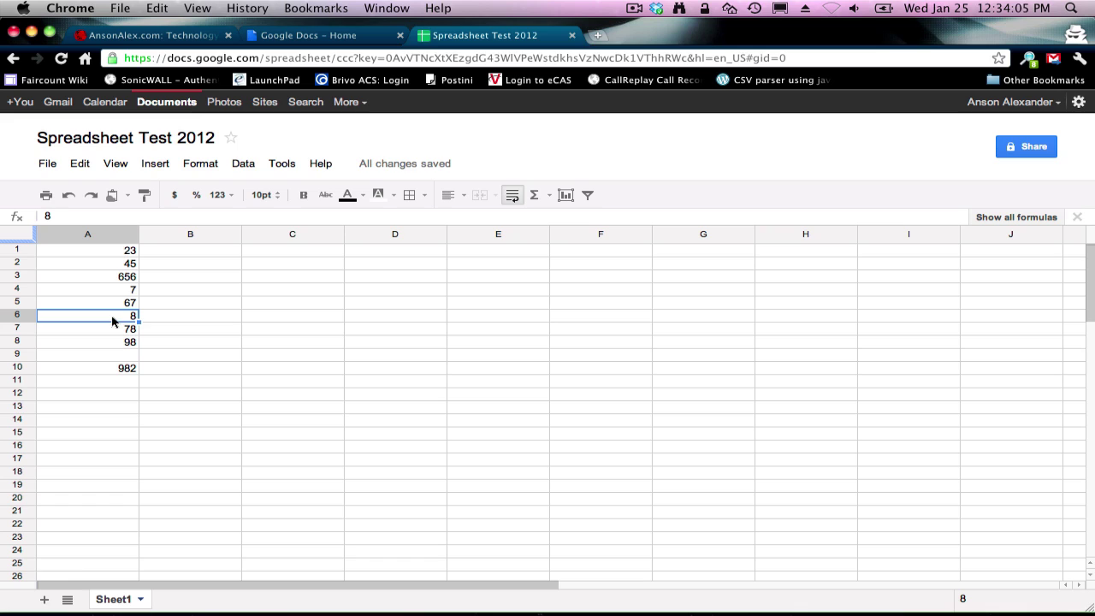
text(78)
key(Return)
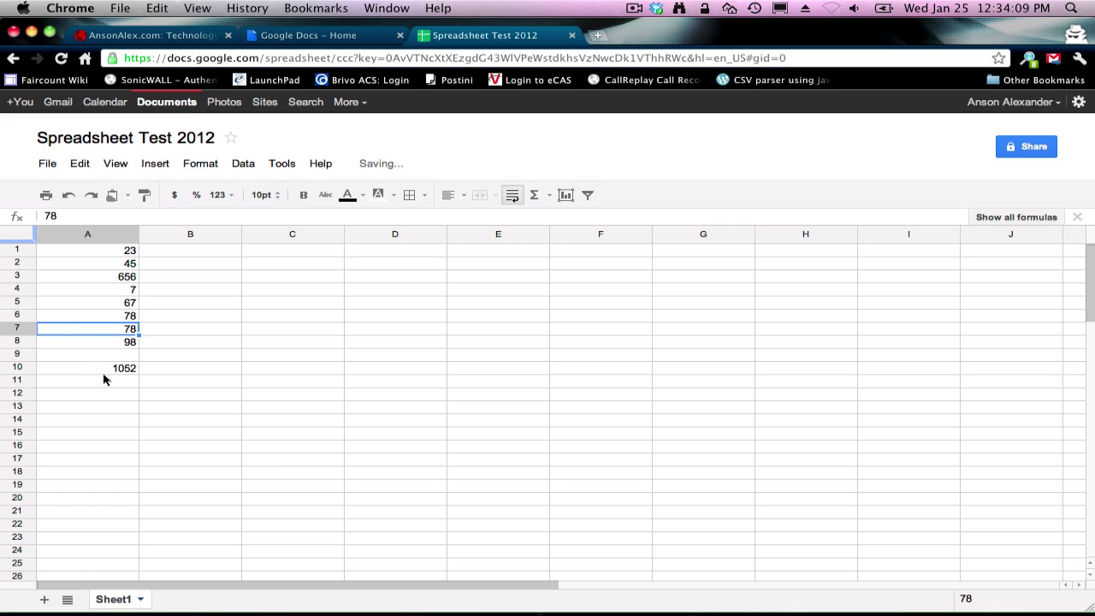
Step: Type =sum(A1:A8) into A11 for a second total showing 1052
click(116, 383)
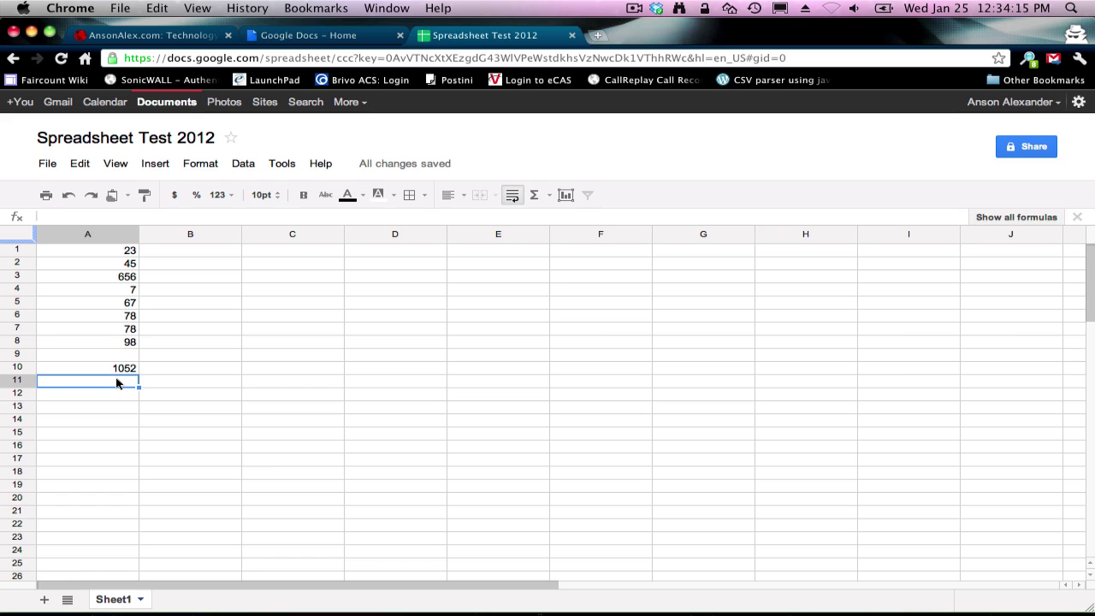
text(=)
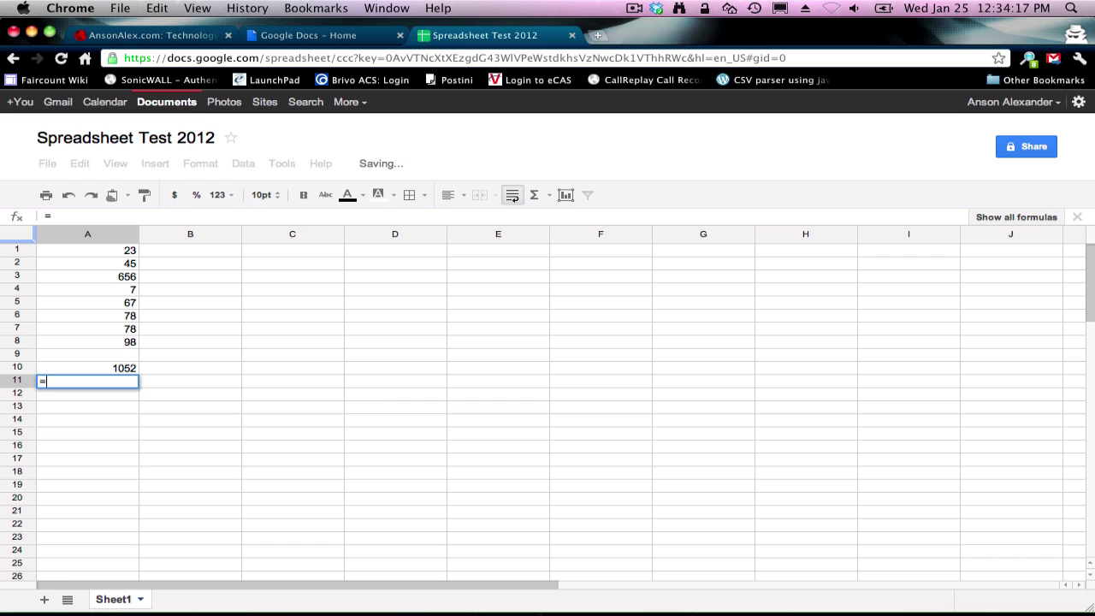
text(sum()
drag(107, 251, 100, 341)
text())
key(Return)
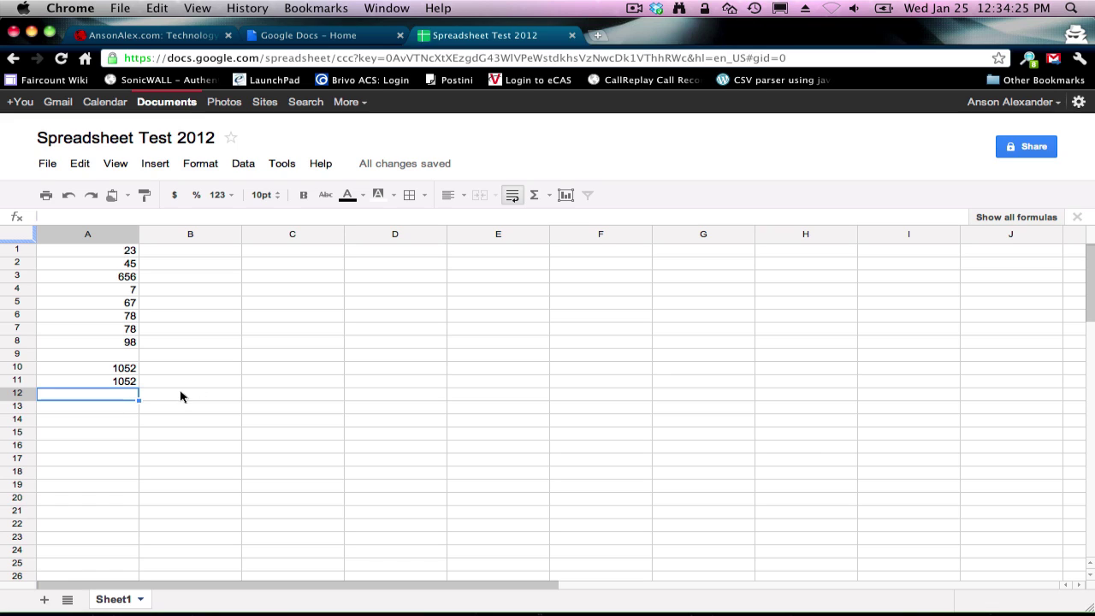
click(425, 198)
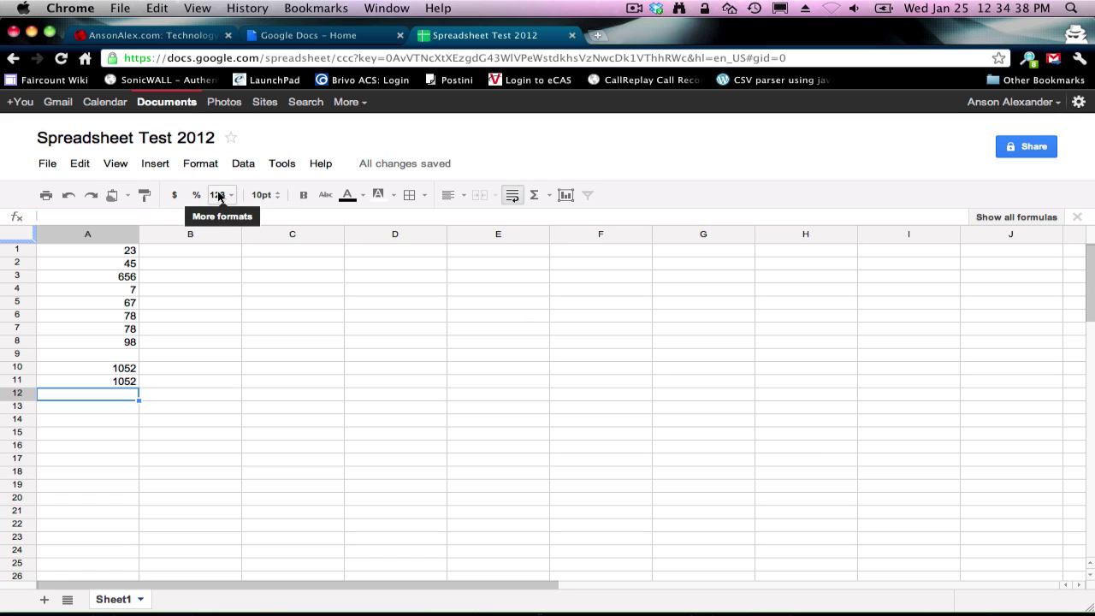
Step: Format A1:A8 as currency so values read $23.00 and totals $1052
drag(126, 250, 109, 343)
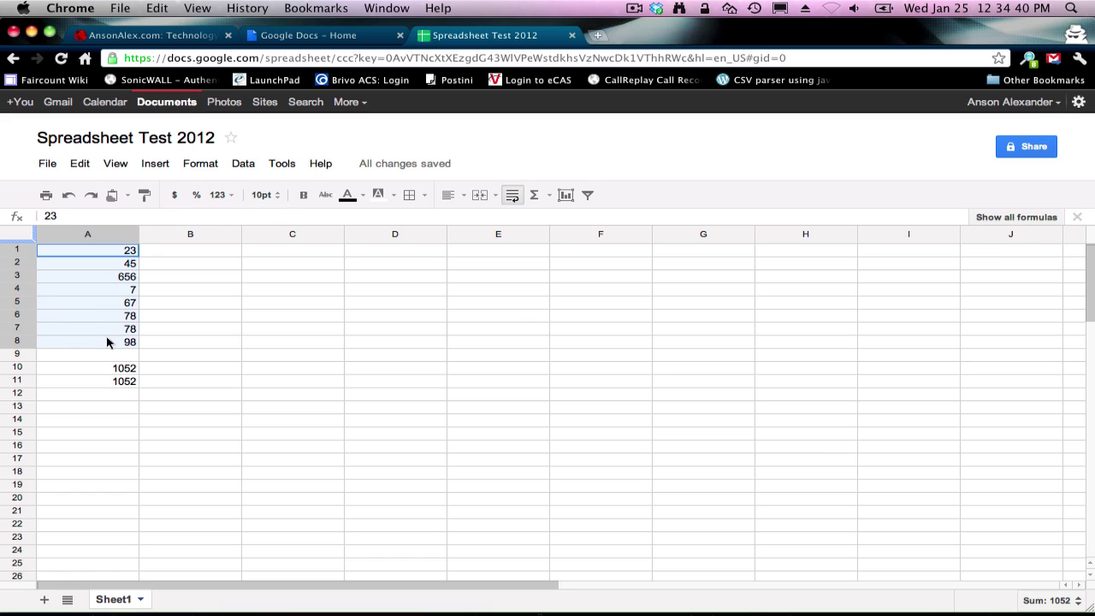
click(174, 195)
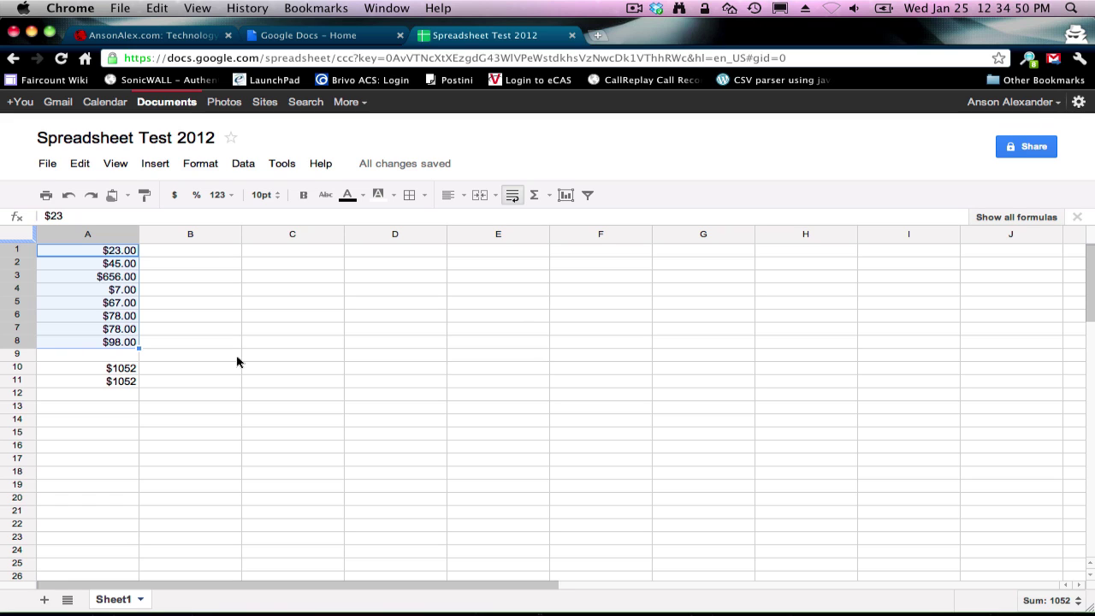
click(290, 168)
Step: Glance through the Tools, Data and Insert menus, then close Spreadsheet Test 2012
mouse_move(230, 165)
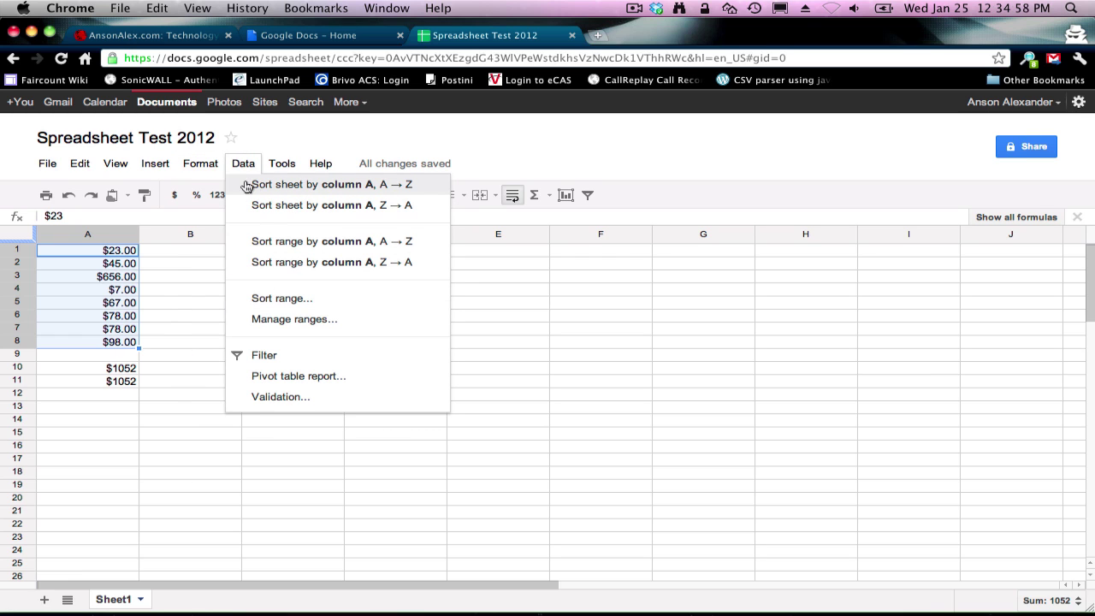
mouse_move(167, 168)
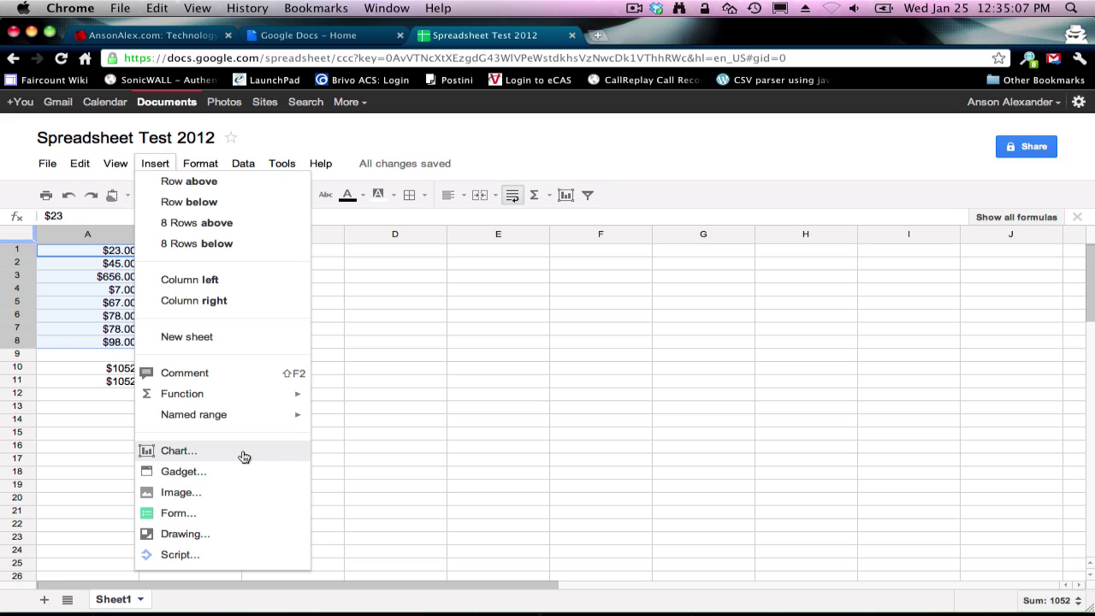
click(432, 414)
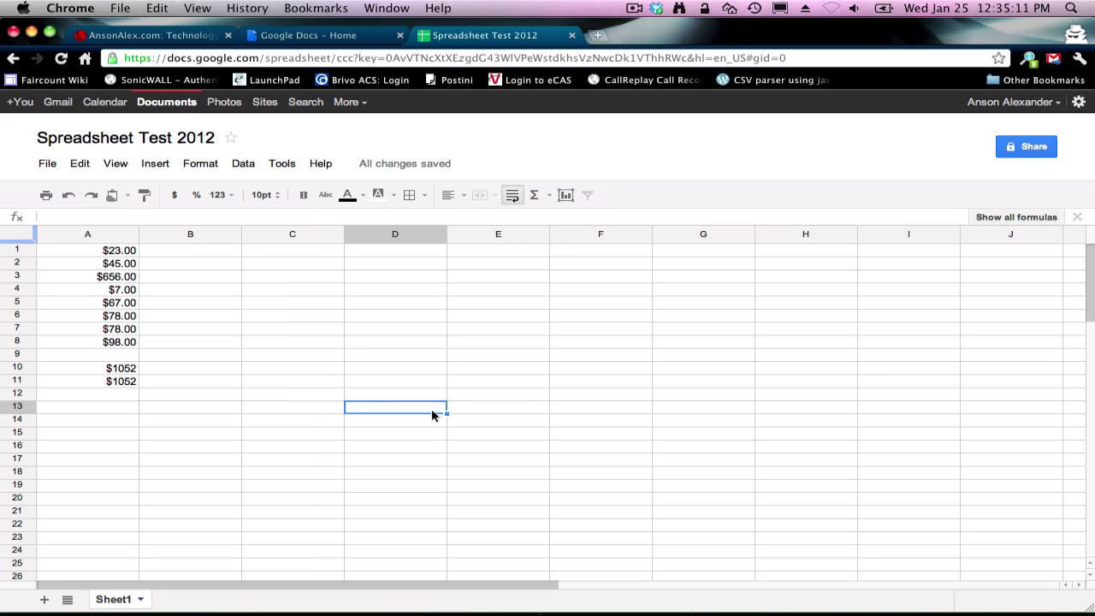
click(572, 36)
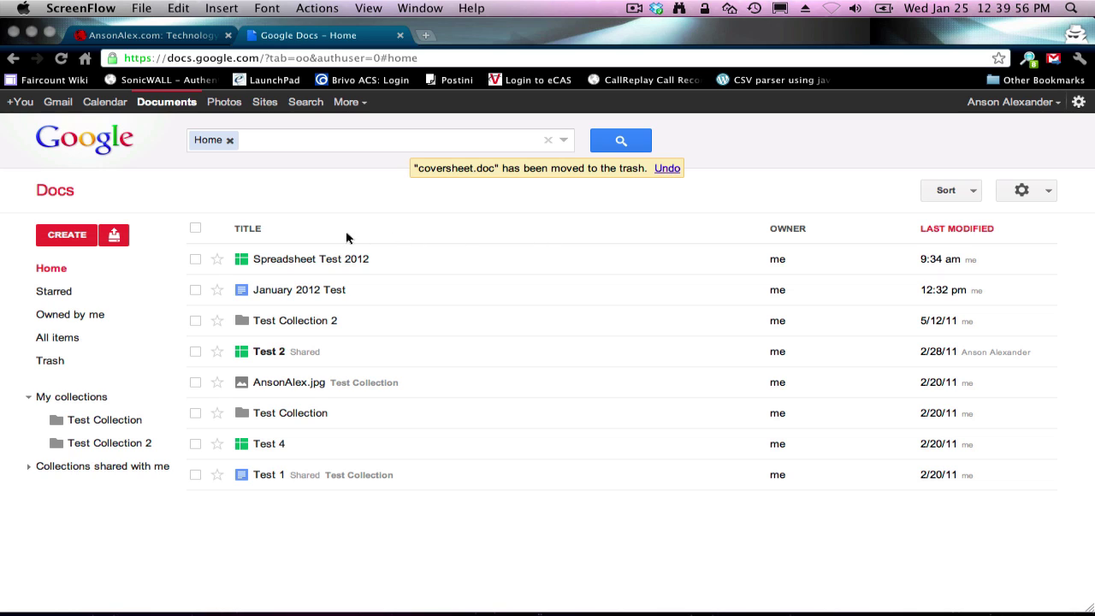
Step: Open the Upload dropdown showing the Files... and Folder... options
click(118, 240)
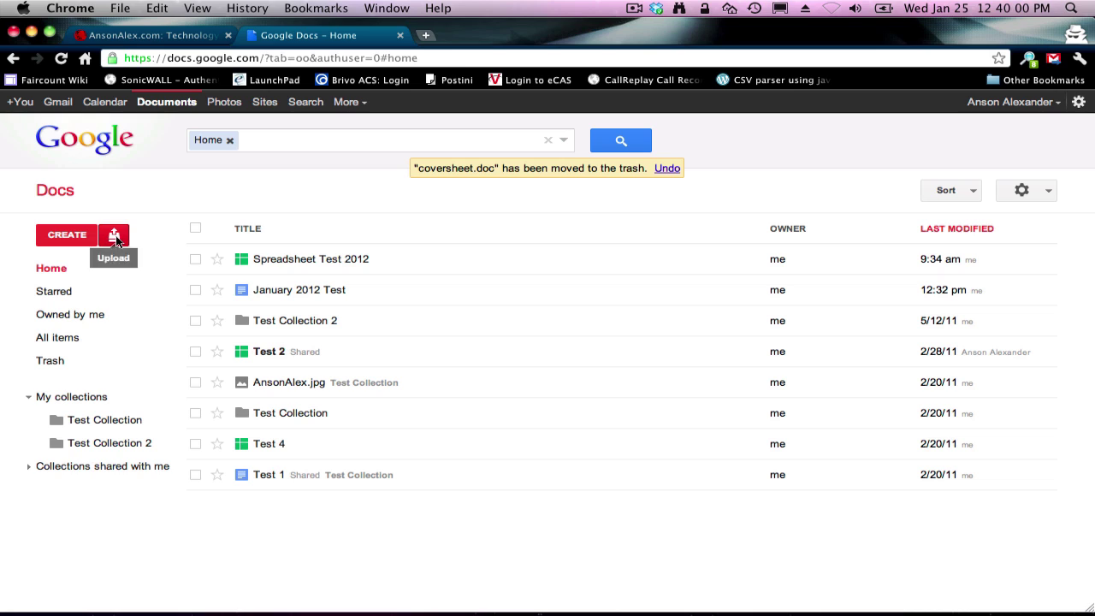
click(116, 239)
click(115, 239)
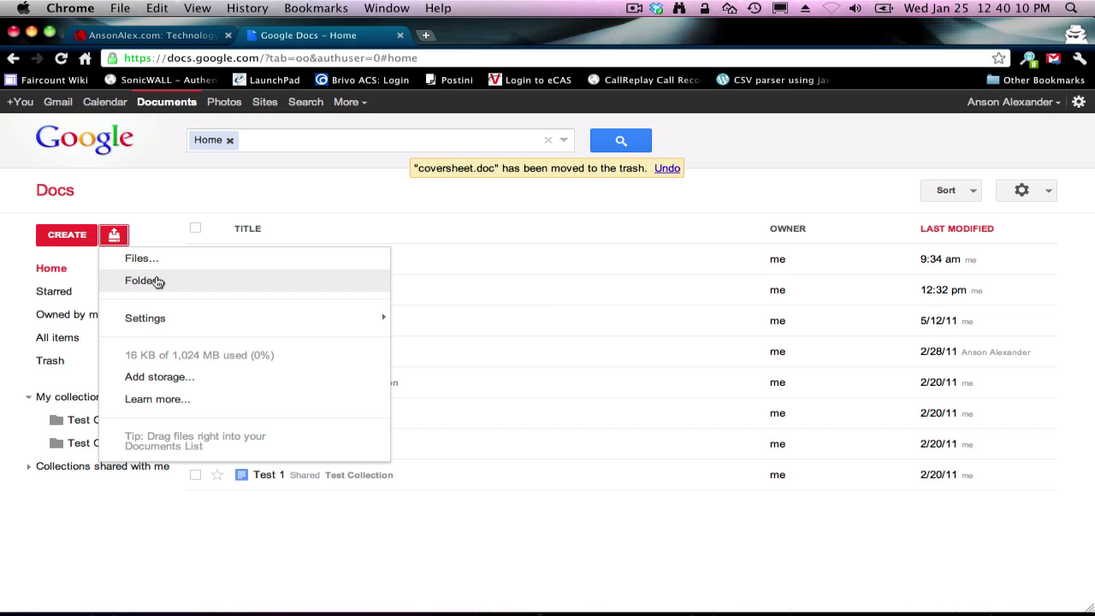
Step: Select Call of Duty.doc on the Desktop for upload, with document conversion enabled
click(171, 268)
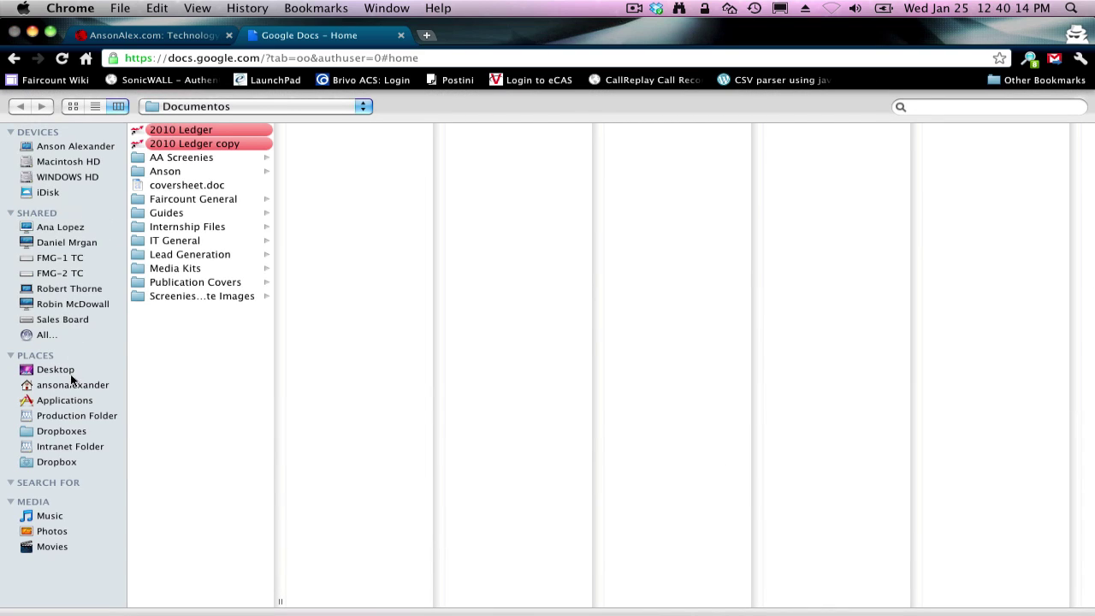
click(72, 373)
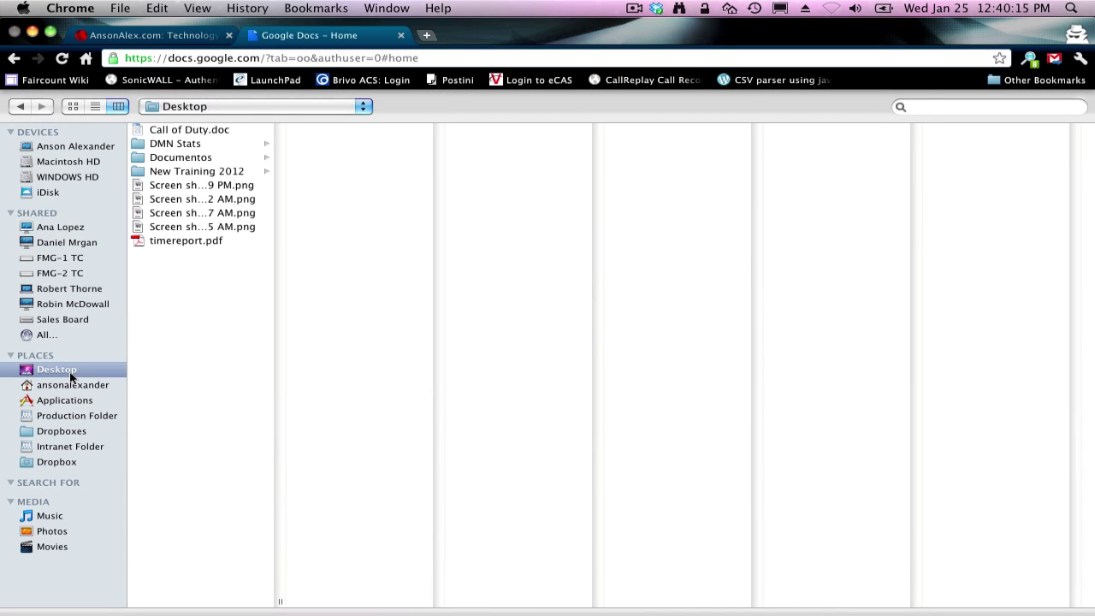
click(196, 130)
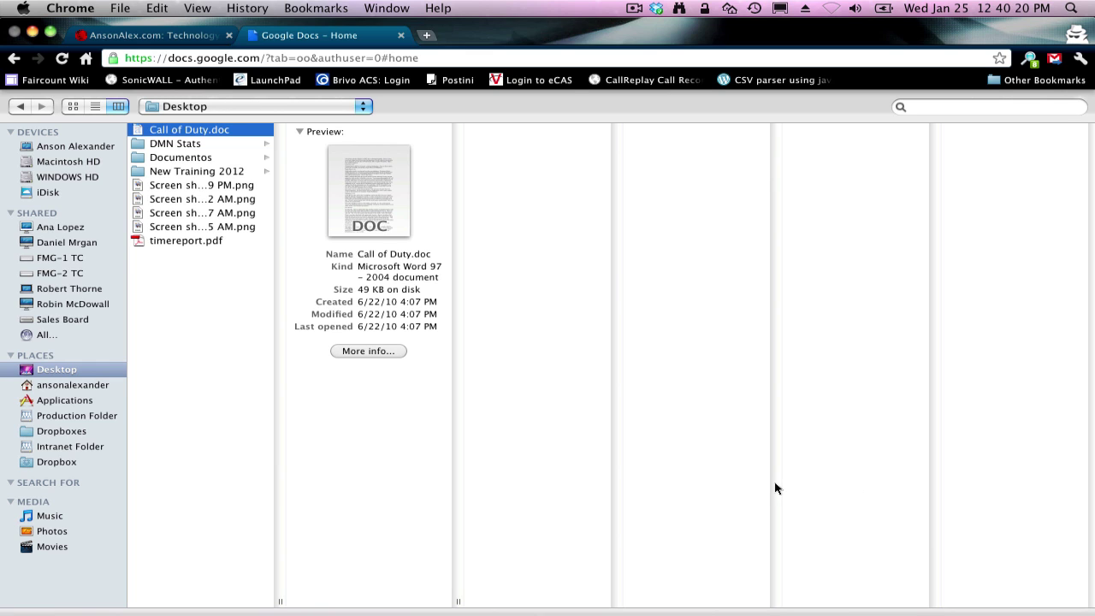
key(Return)
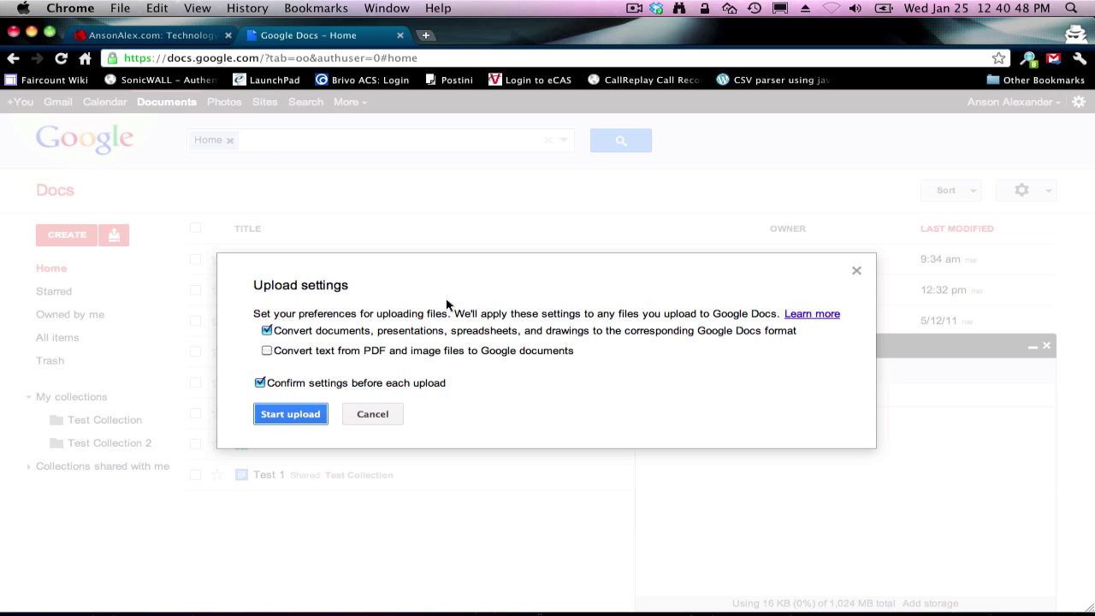
Step: Upload Call of Duty.doc converted to Google Docs format and open it
click(291, 414)
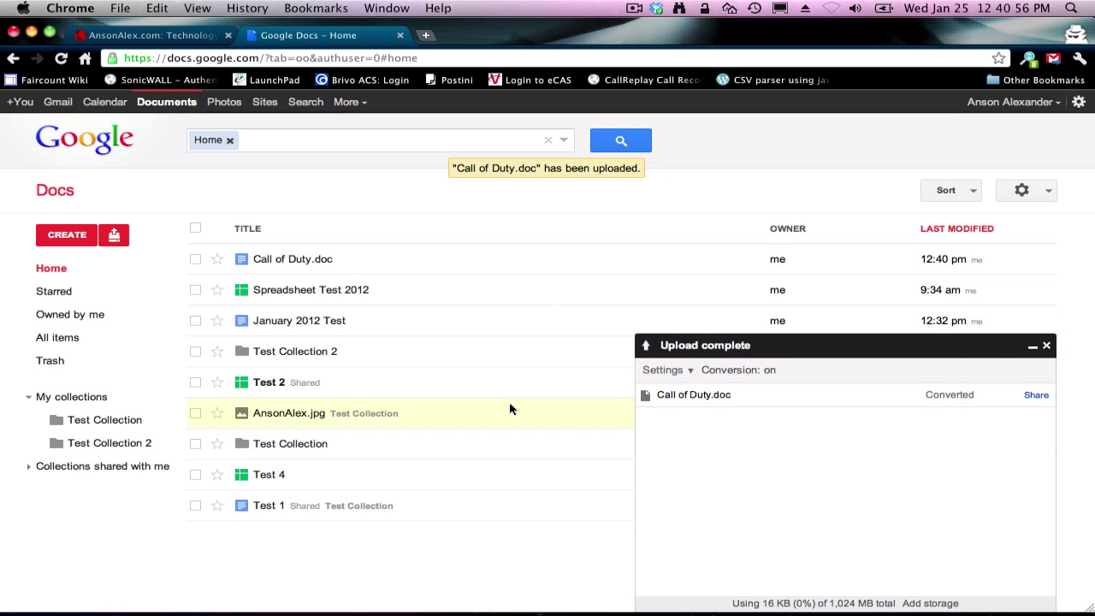
click(289, 261)
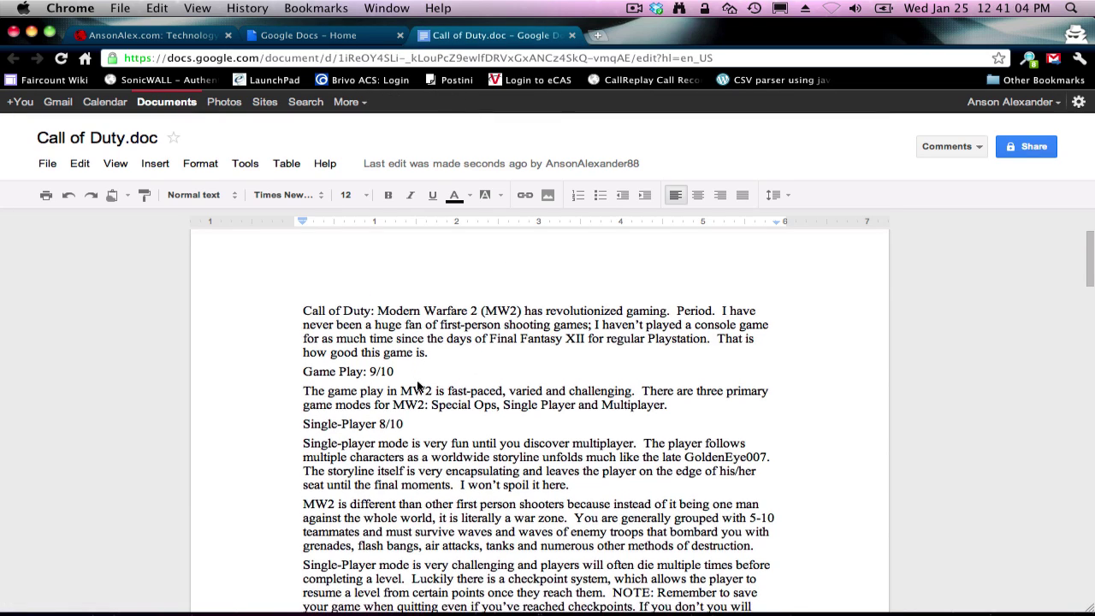
Step: Add 'Add content to the document' as the review's first line, then close the document
scroll(418, 385, down, 5)
scroll(361, 340, up, 5)
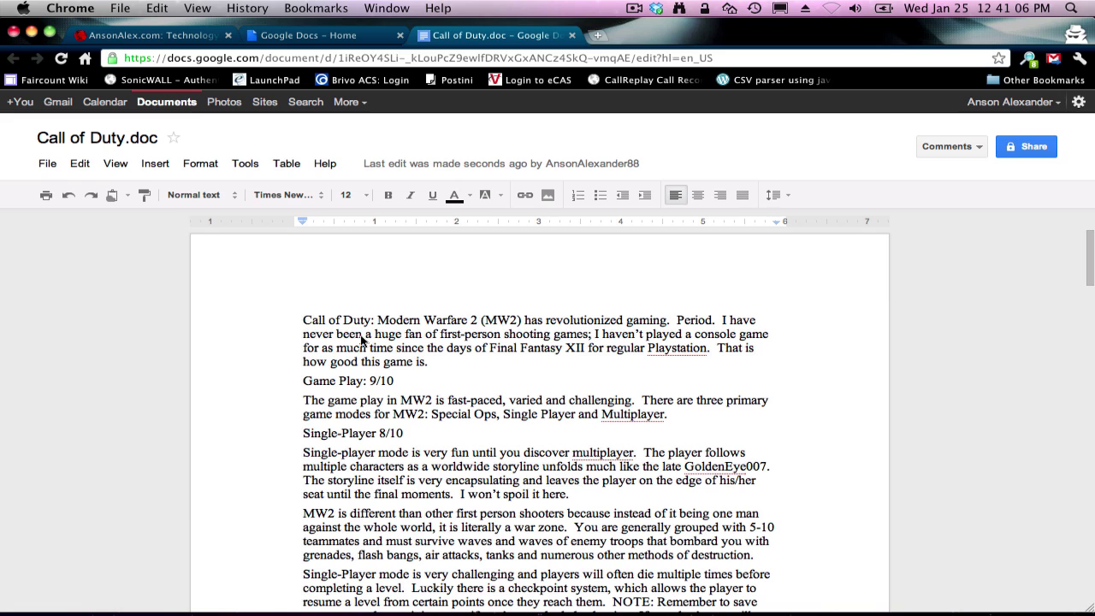
key(Return)
key(Return)
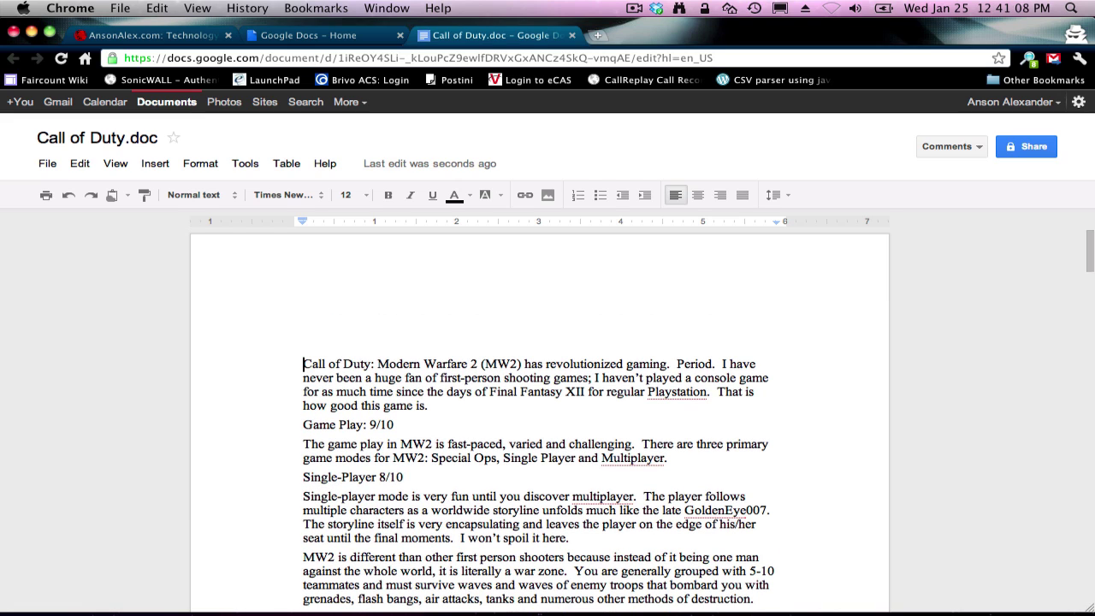
text(Add content to the)
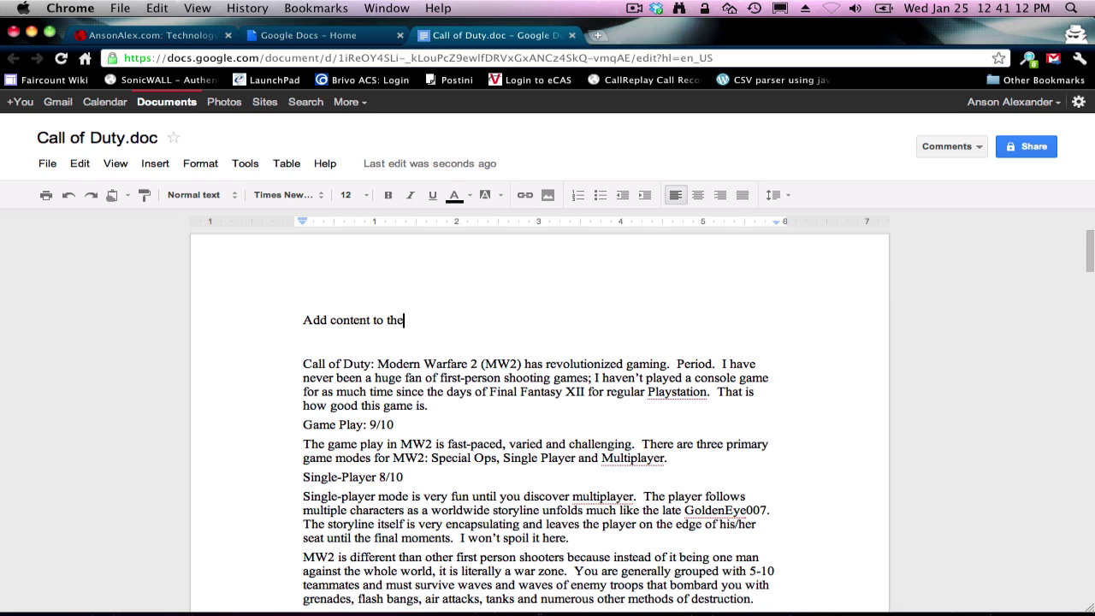
text( document)
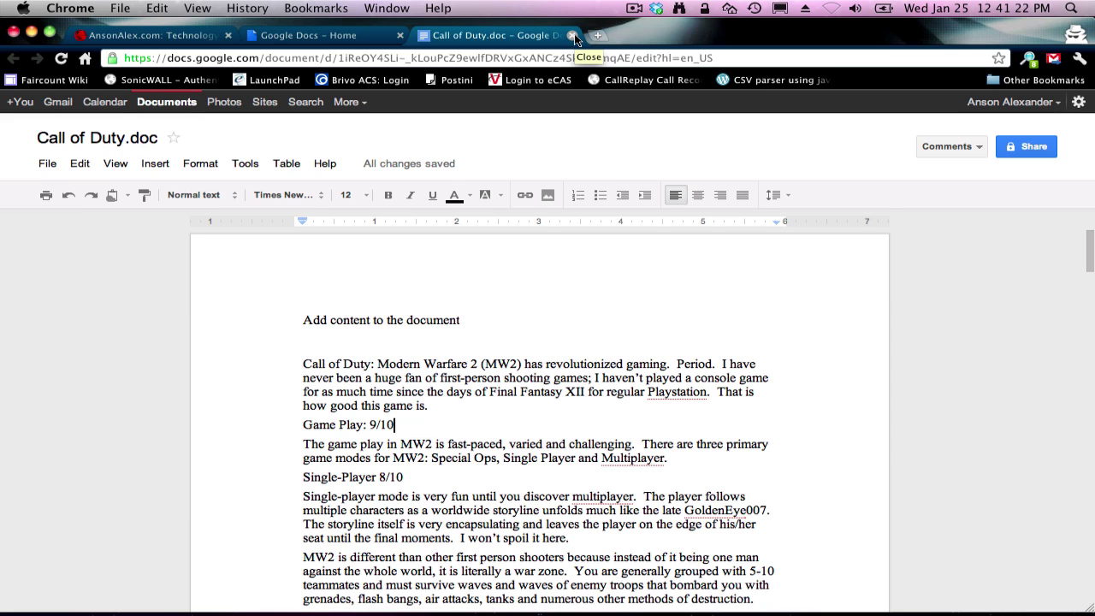
click(572, 35)
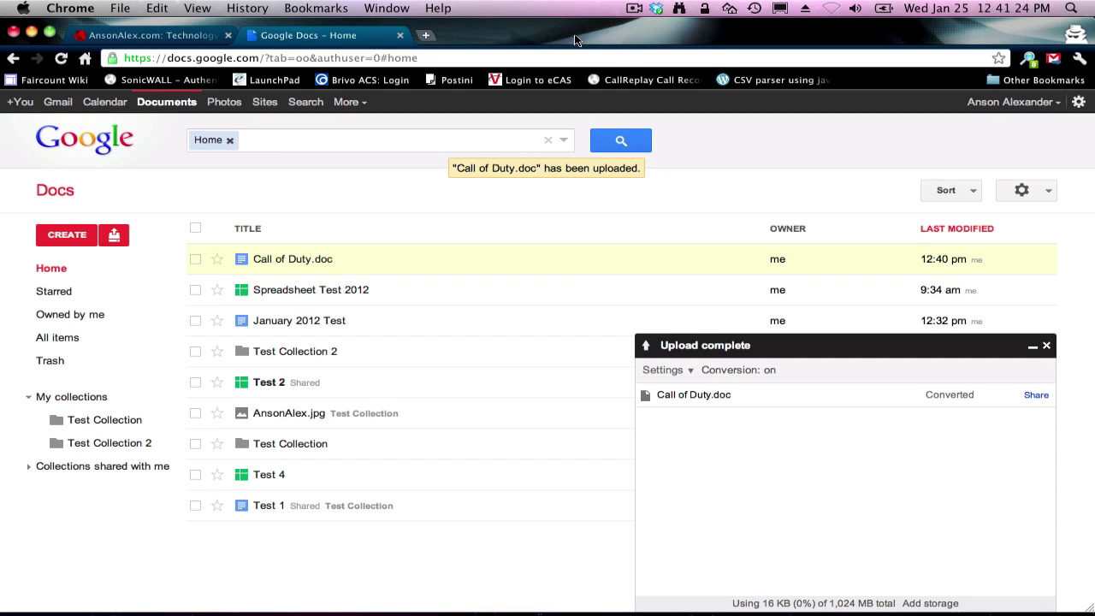
Step: Download Call of Duty.doc in Microsoft Word format
click(1048, 347)
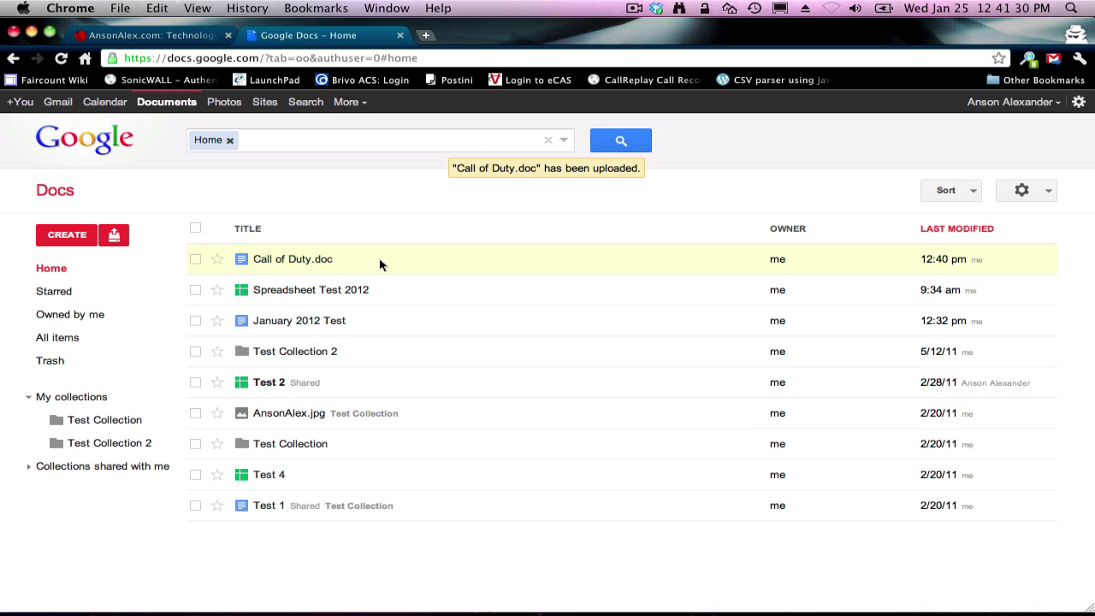
right_click(415, 266)
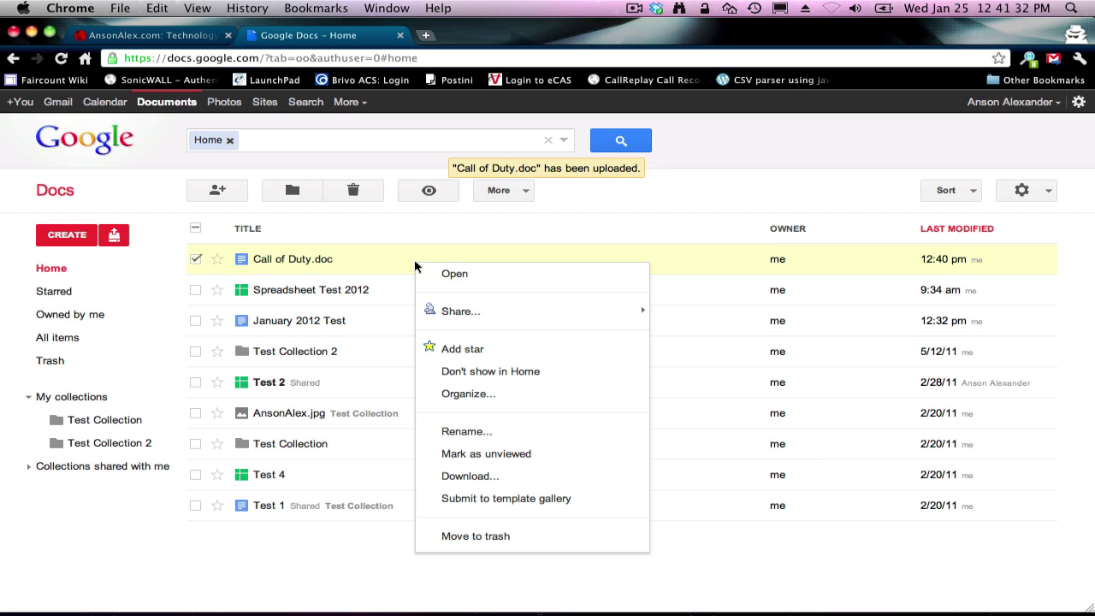
click(520, 484)
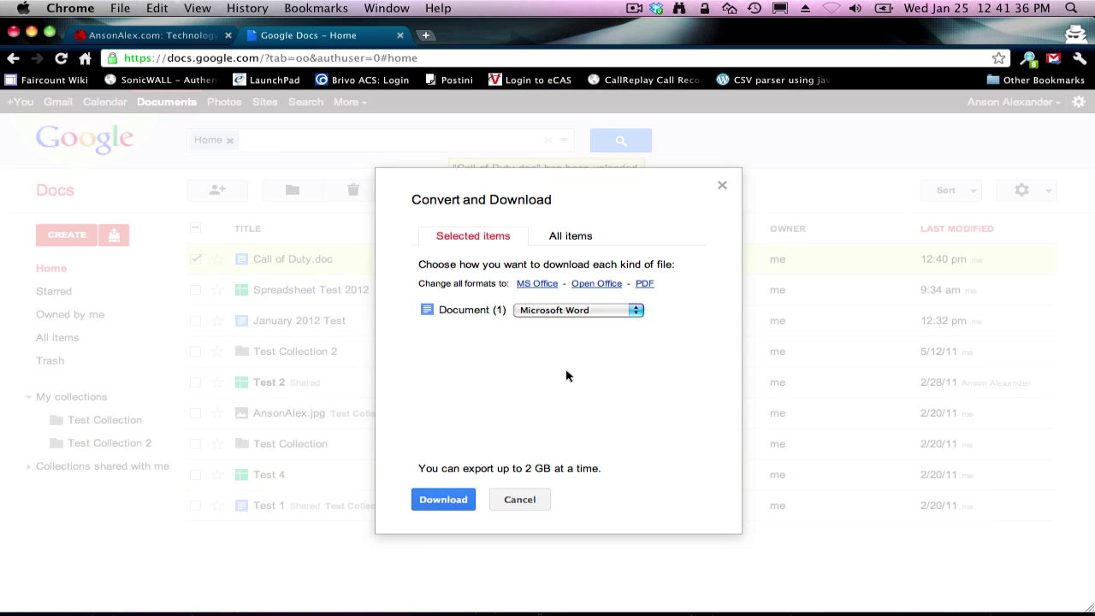
click(632, 311)
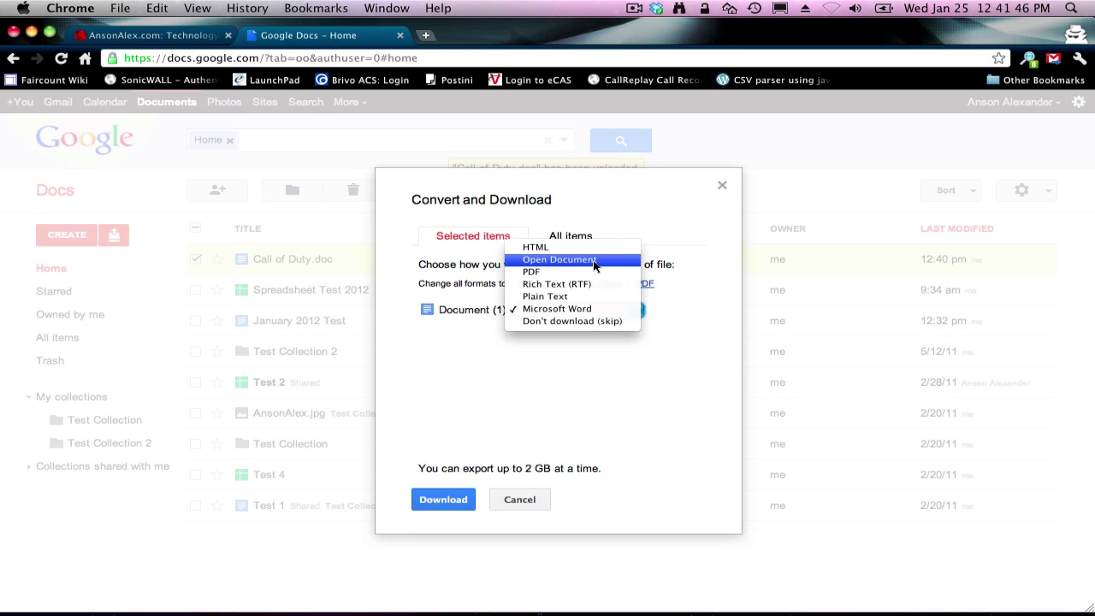
click(587, 310)
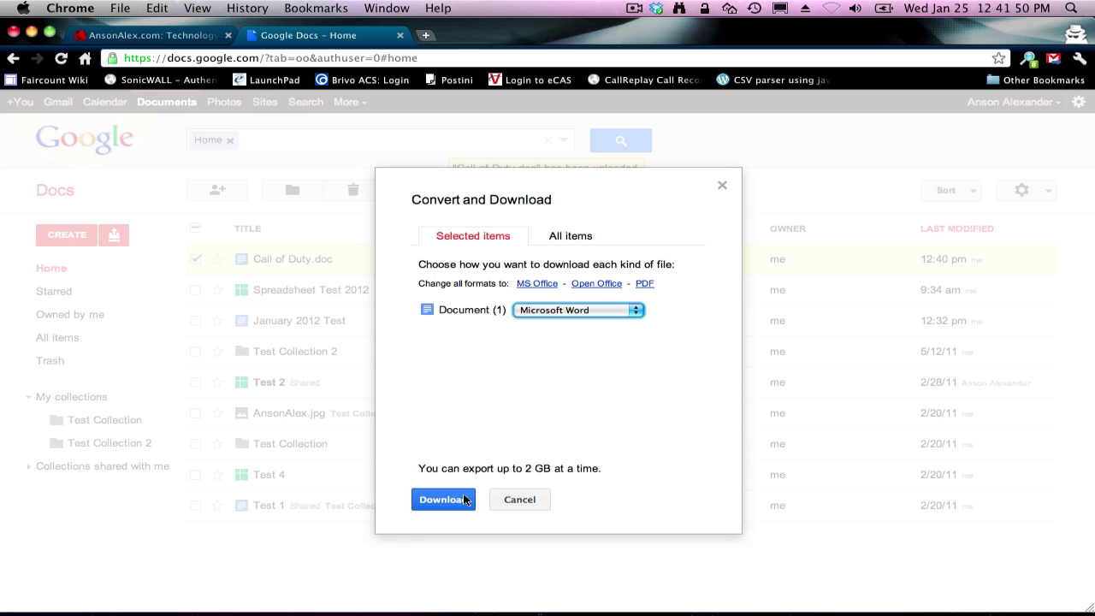
click(448, 503)
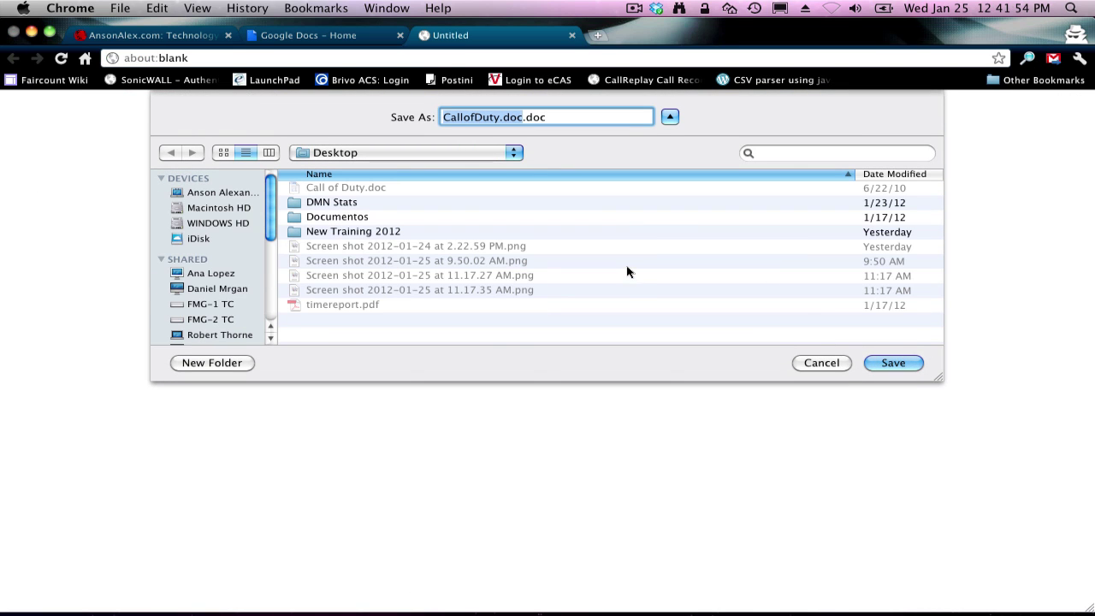
Step: Save the Word export to the Desktop as CallofDuty2.doc
key(Right)
key(BackSpace)
key(BackSpace)
key(BackSpace)
key(BackSpace)
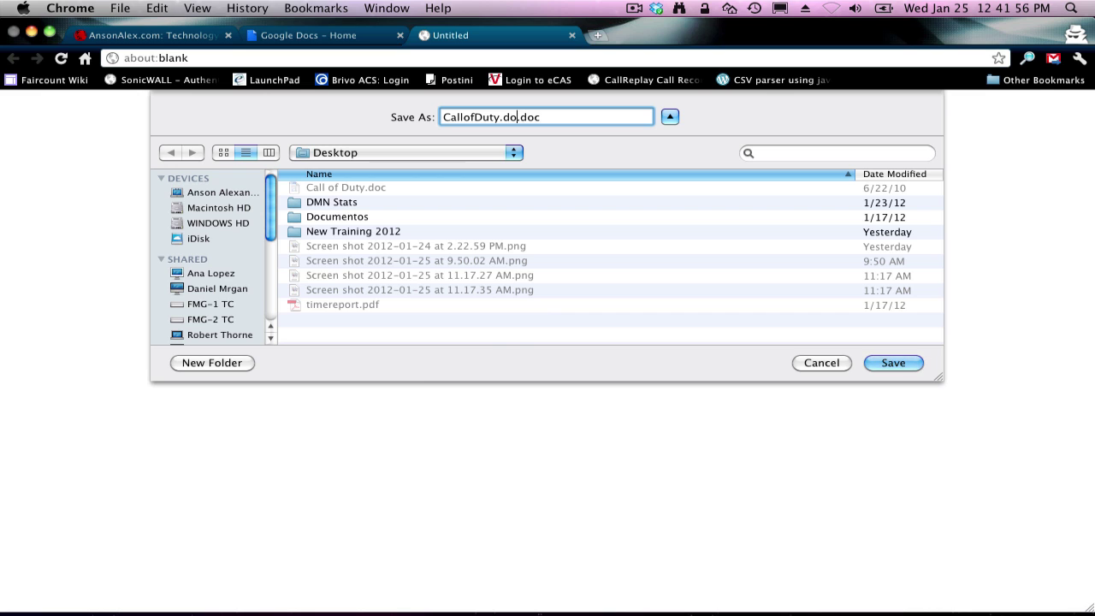
key(Left)
key(Left)
key(Left)
key(Left)
text(2)
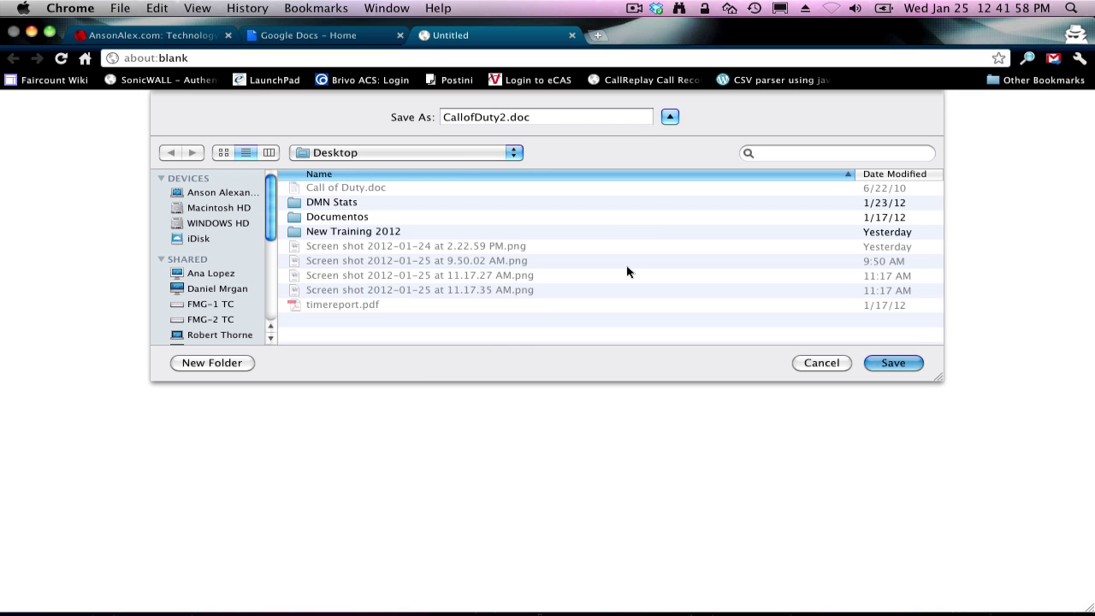
key(Return)
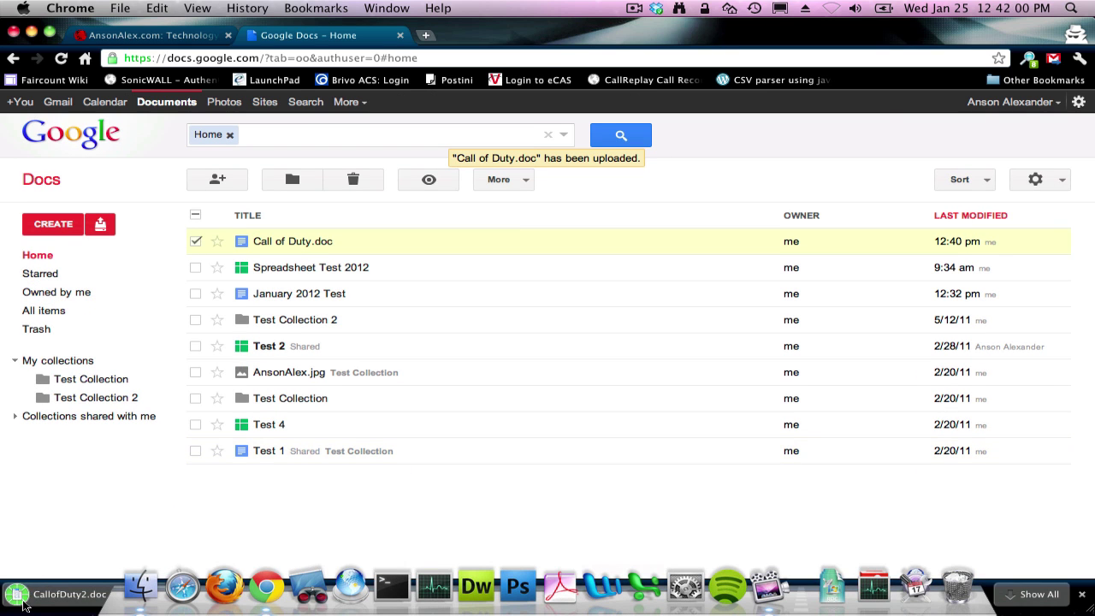
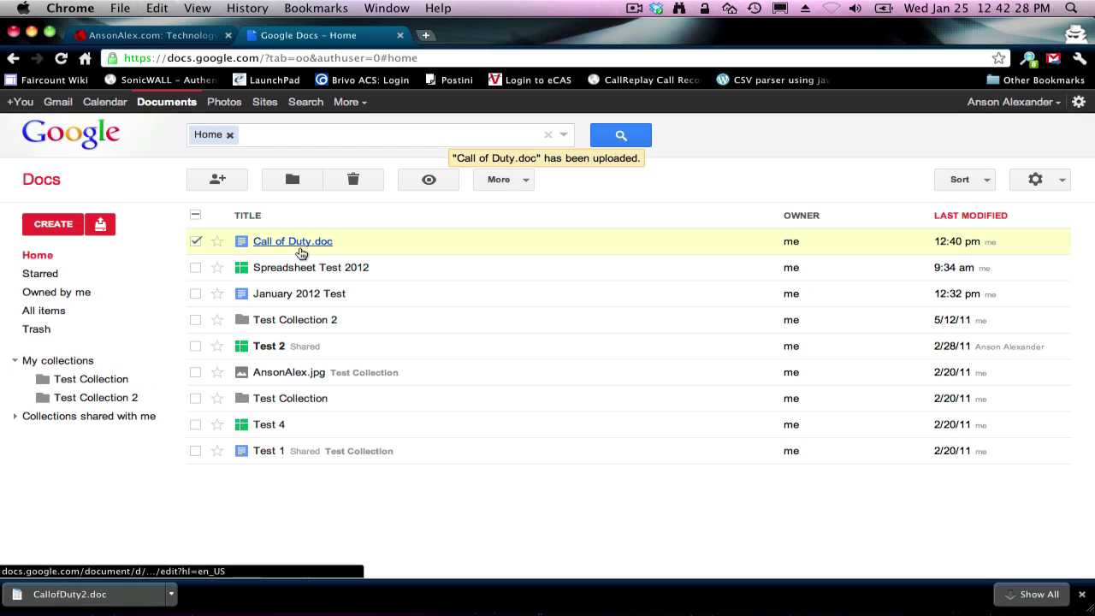
Step: Add the other person's email address to Call of Duty.doc's sharing with Can edit permission
right_click(466, 240)
mouse_move(568, 282)
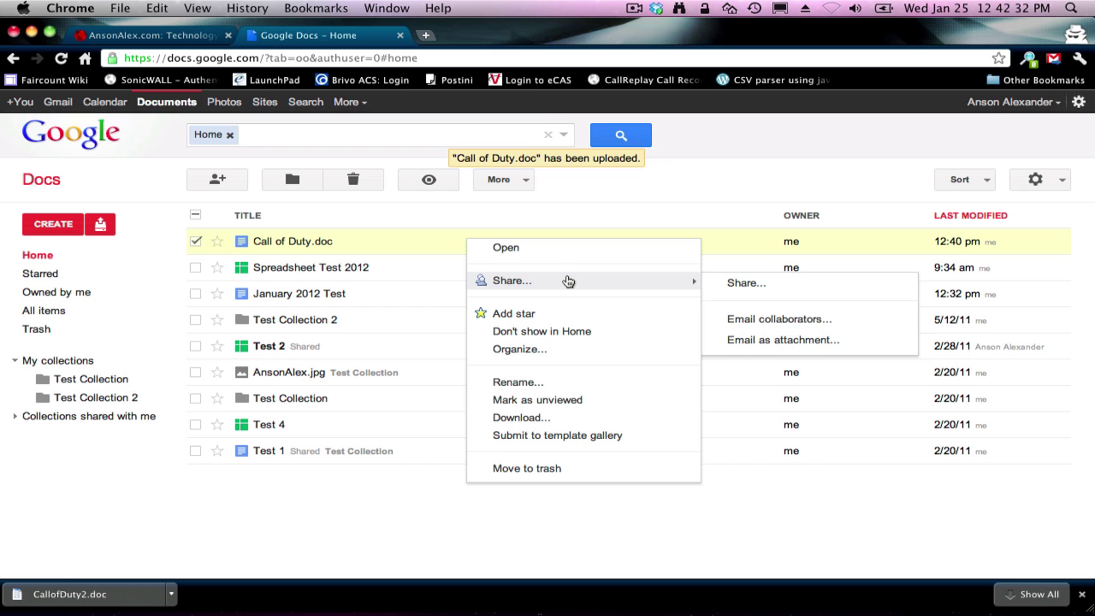
click(769, 292)
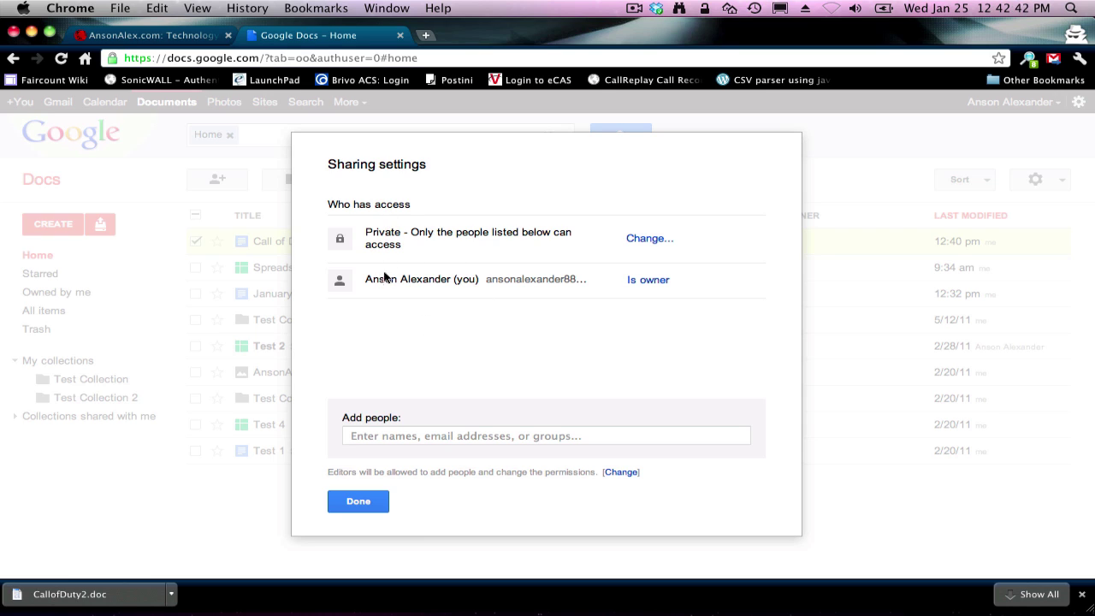
click(438, 438)
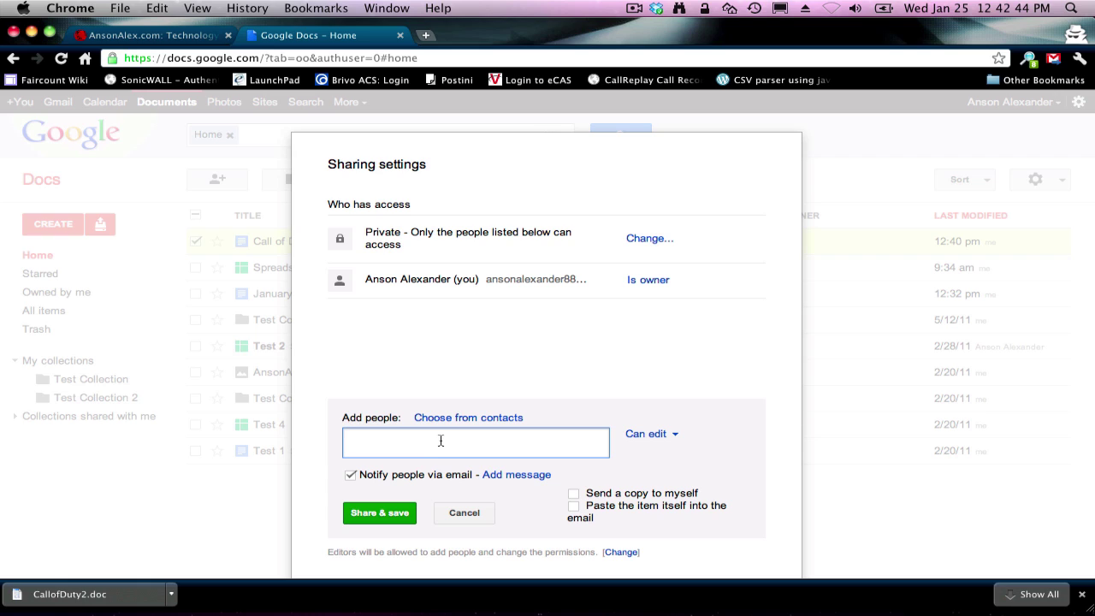
click(665, 436)
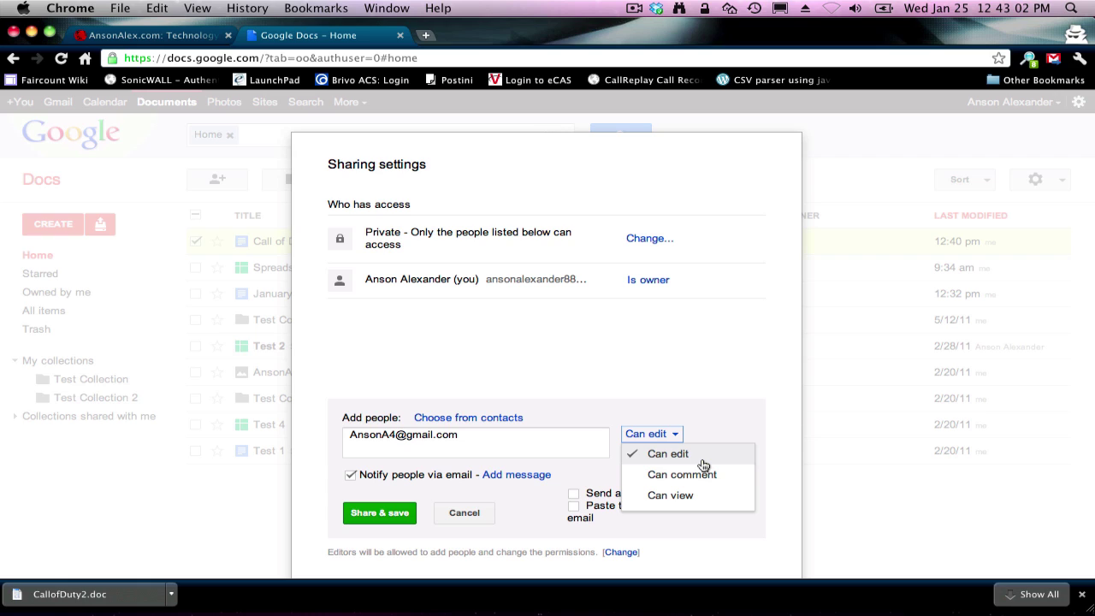
click(701, 456)
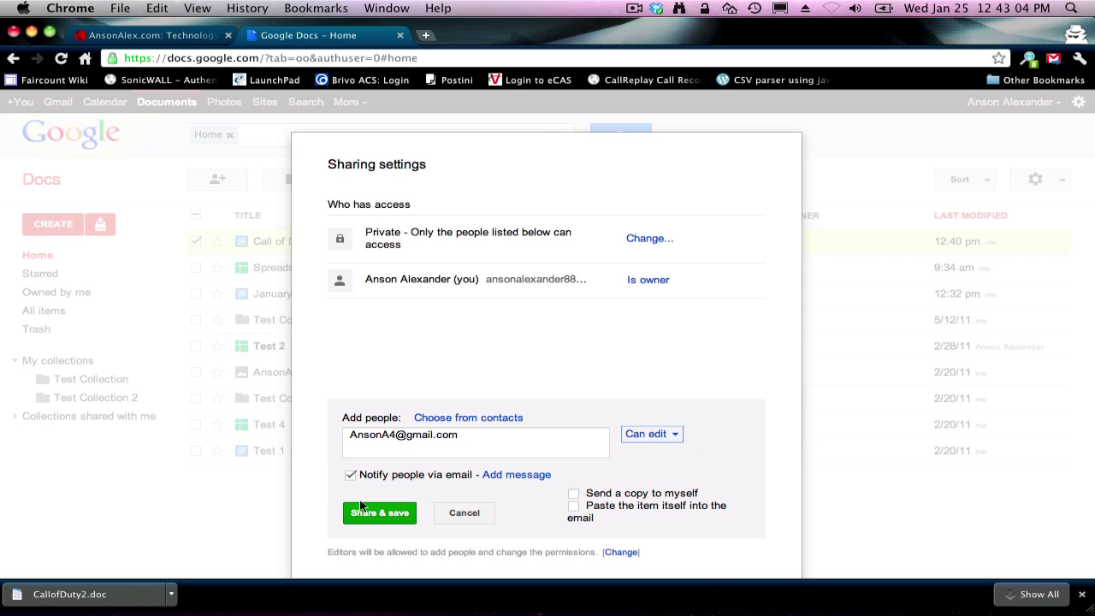
Step: Leave the email notification on, save the sharing change, and close the sharing settings
click(389, 478)
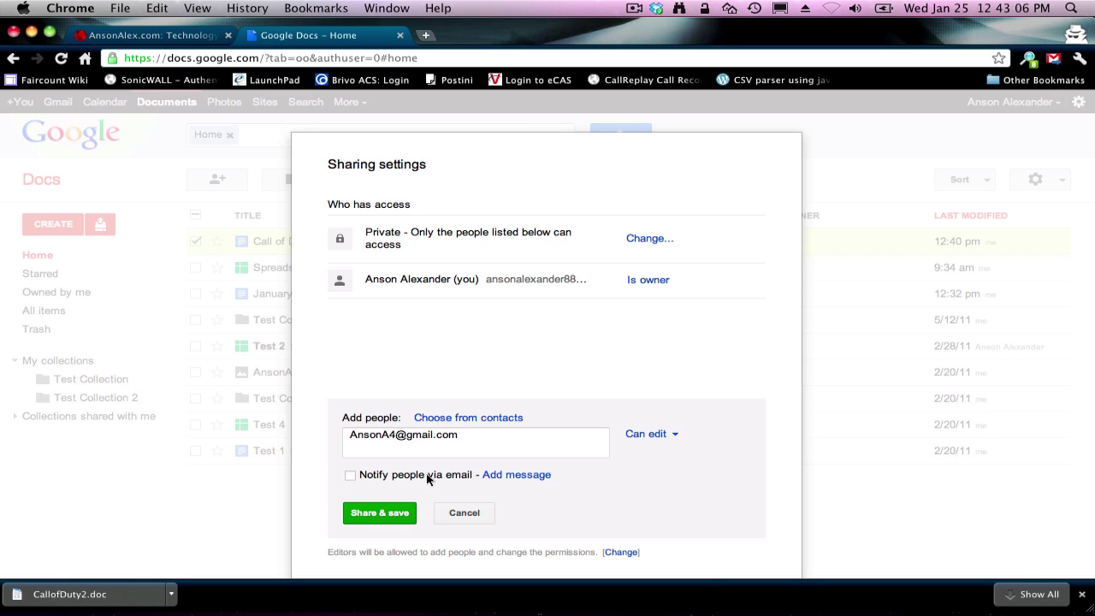
click(349, 477)
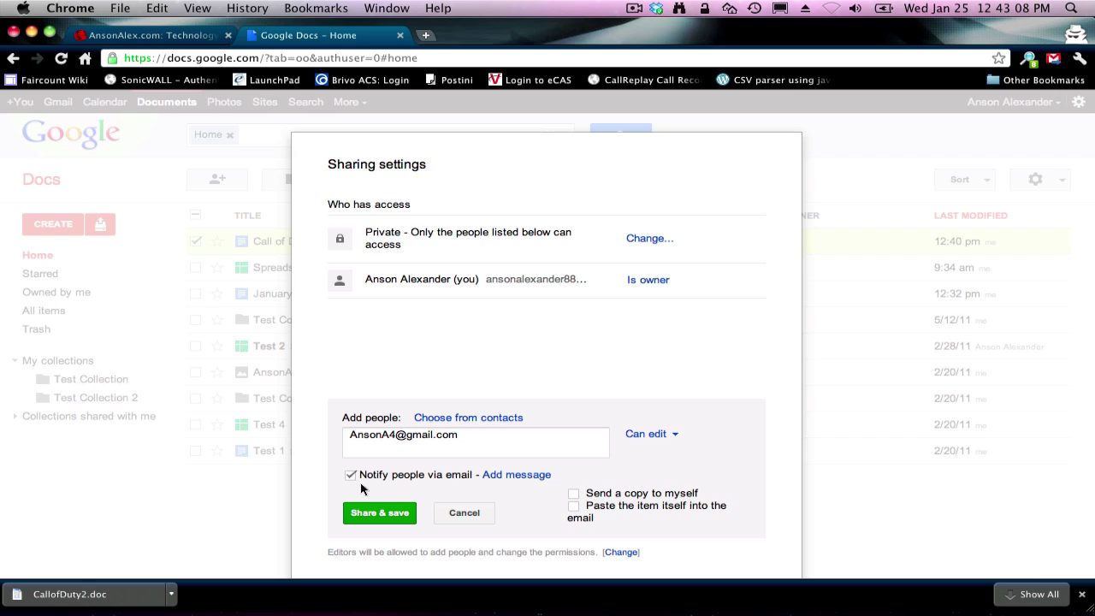
click(360, 515)
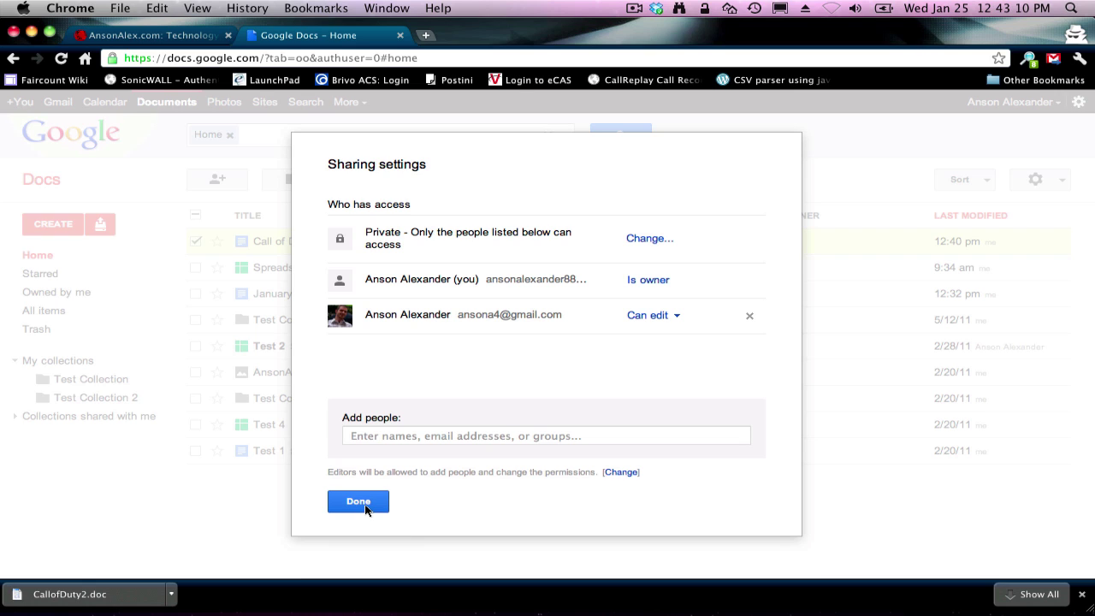
triple_click(516, 316)
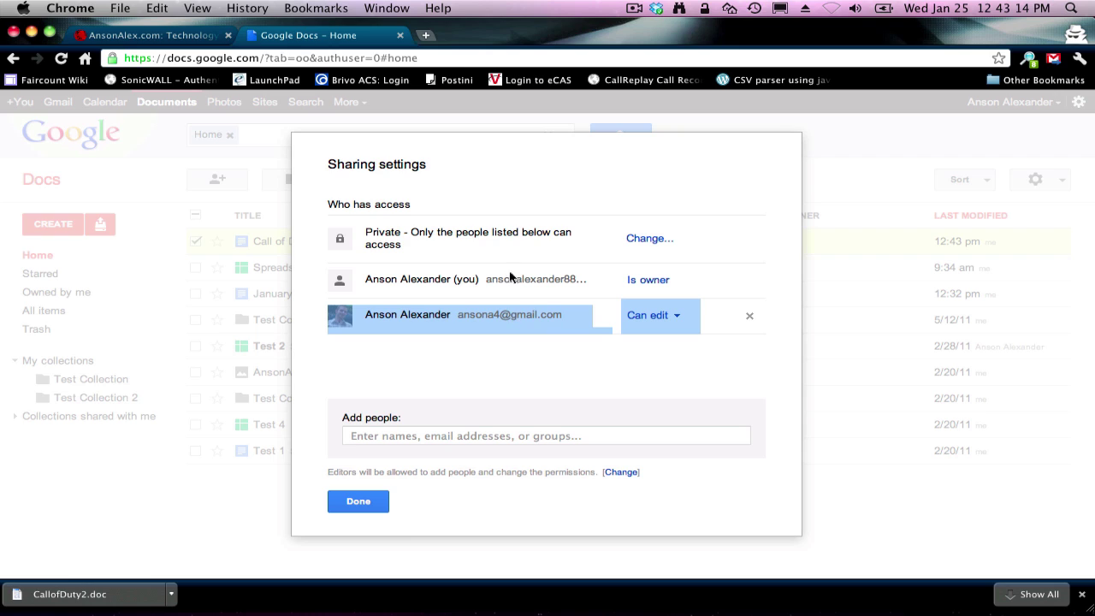
click(427, 373)
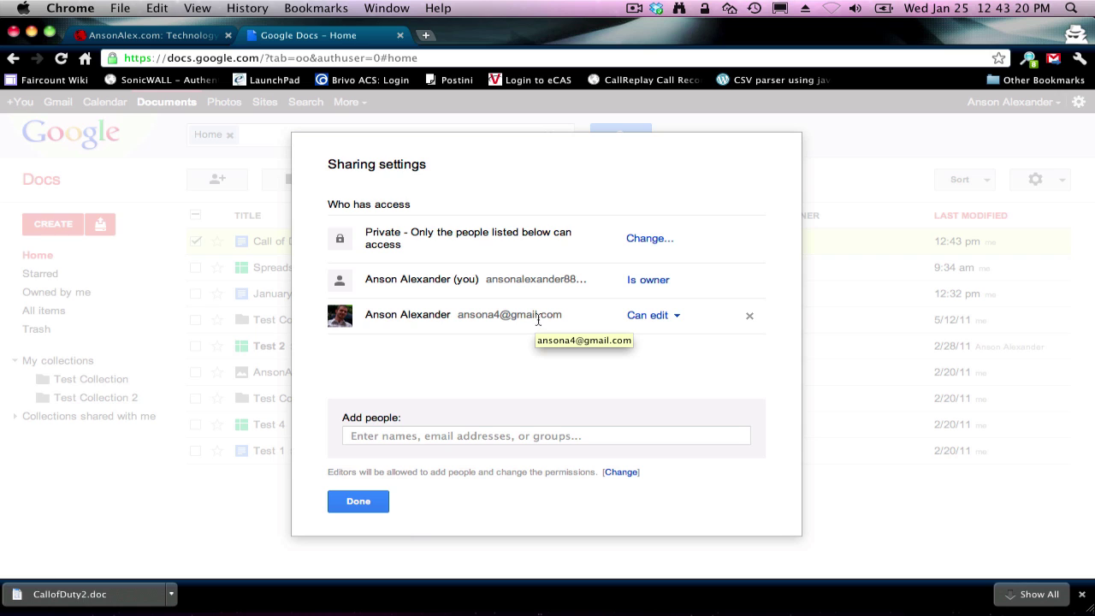
click(361, 501)
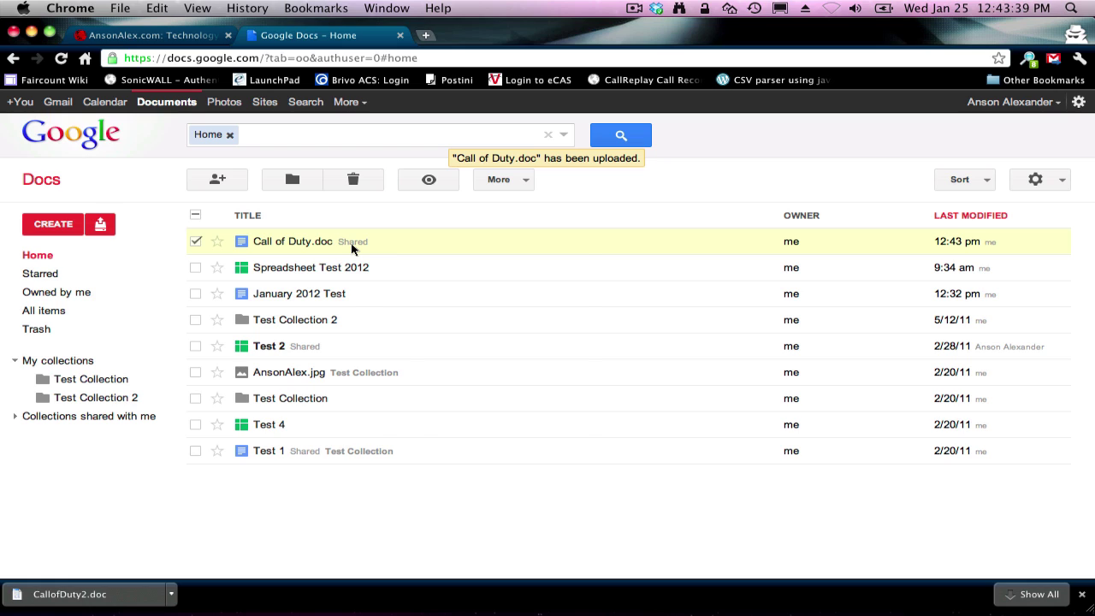
Step: Send Call of Duty.doc as a Microsoft Word attachment to the contact's email address
right_click(351, 247)
mouse_move(415, 288)
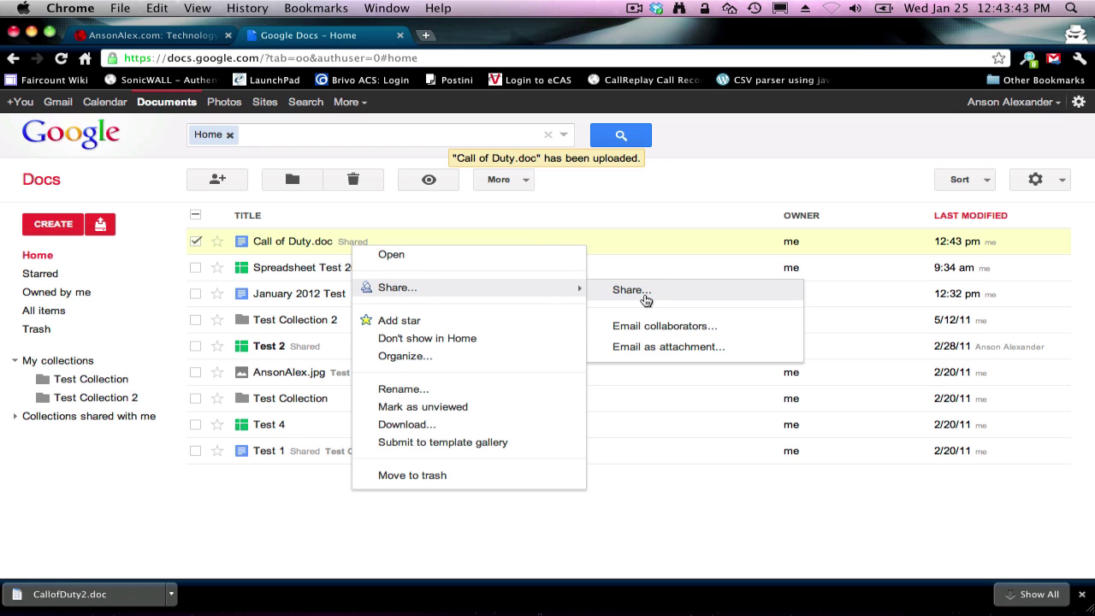
click(658, 347)
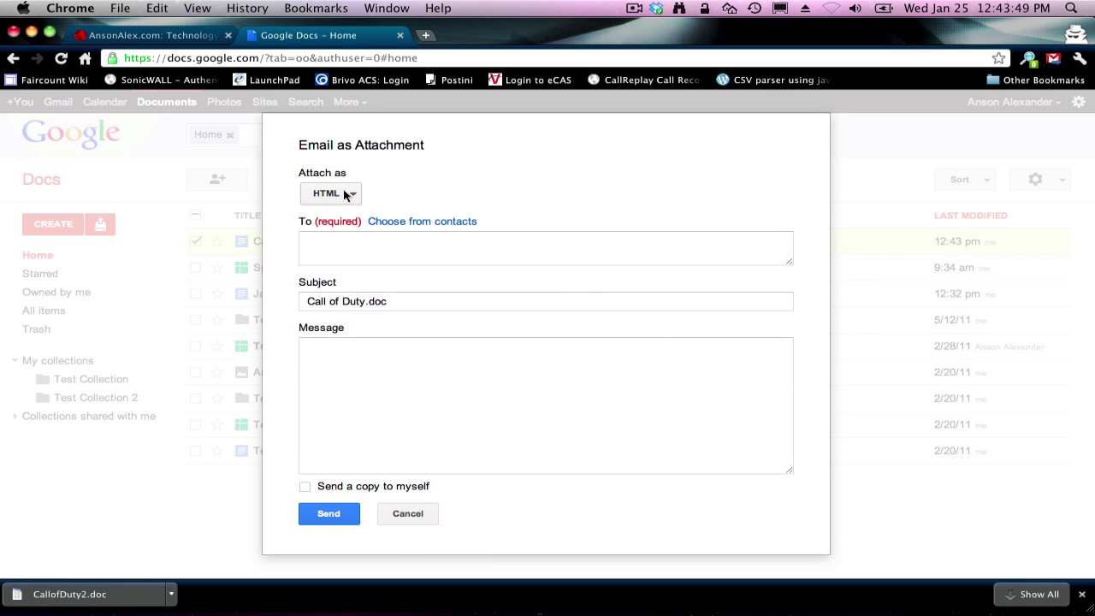
click(346, 195)
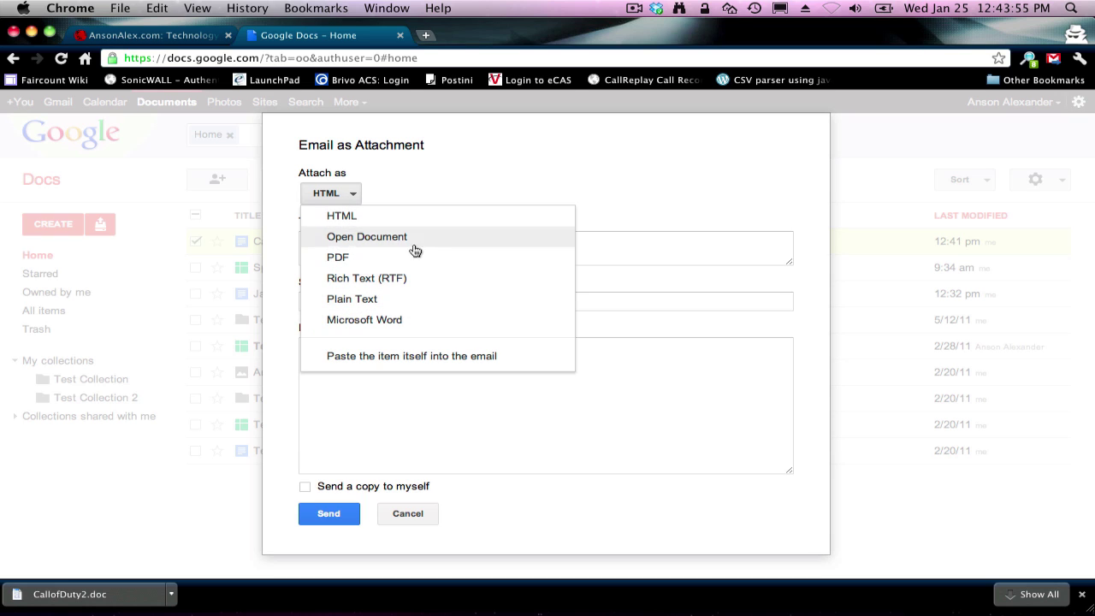
click(407, 318)
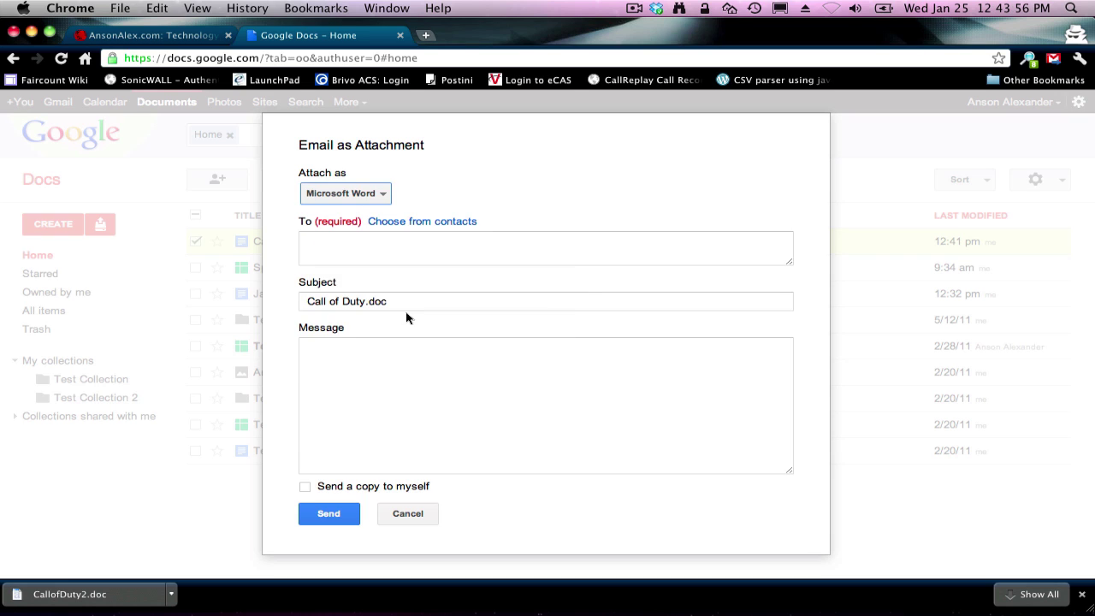
click(419, 247)
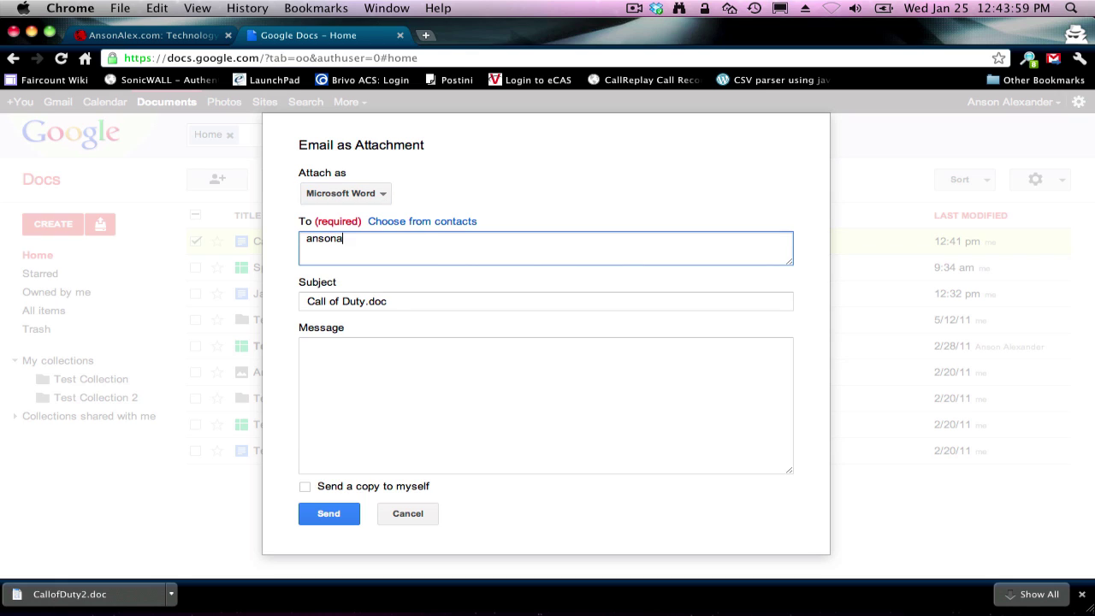
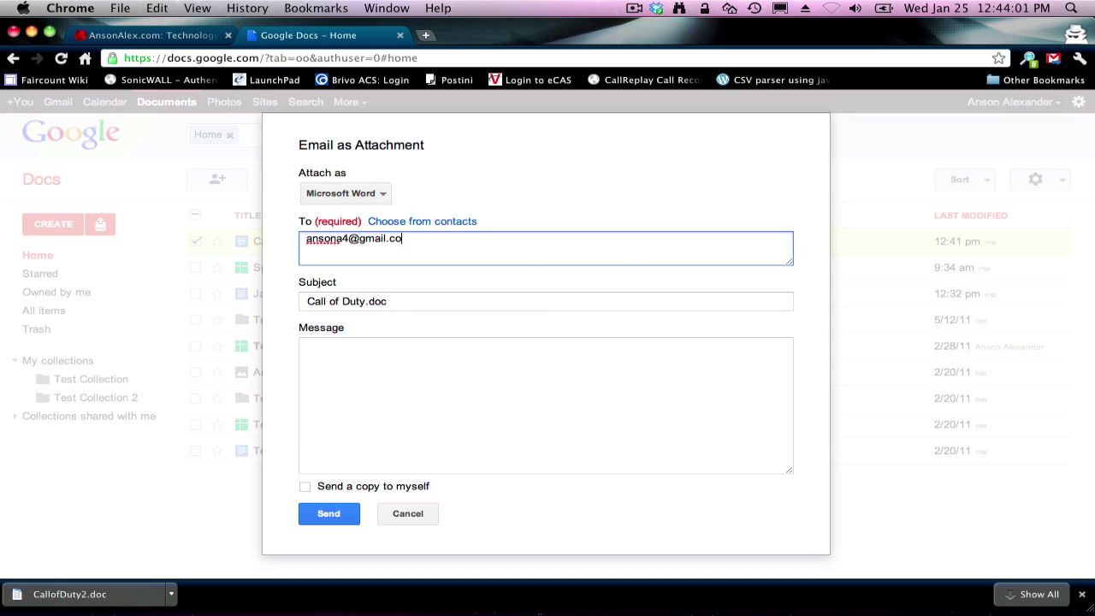
key(Tab)
click(436, 374)
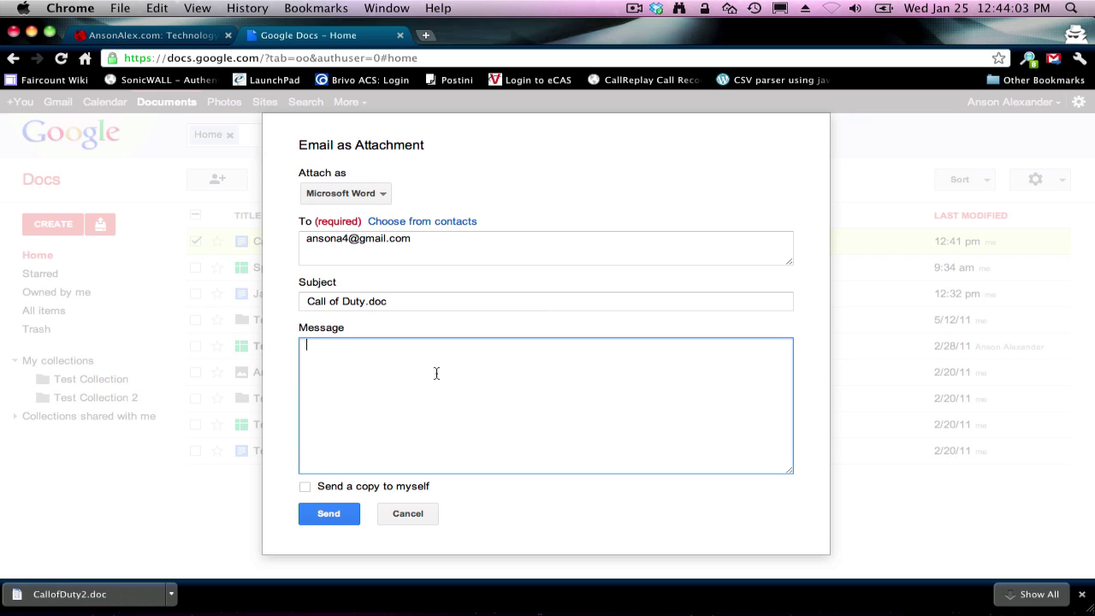
click(343, 514)
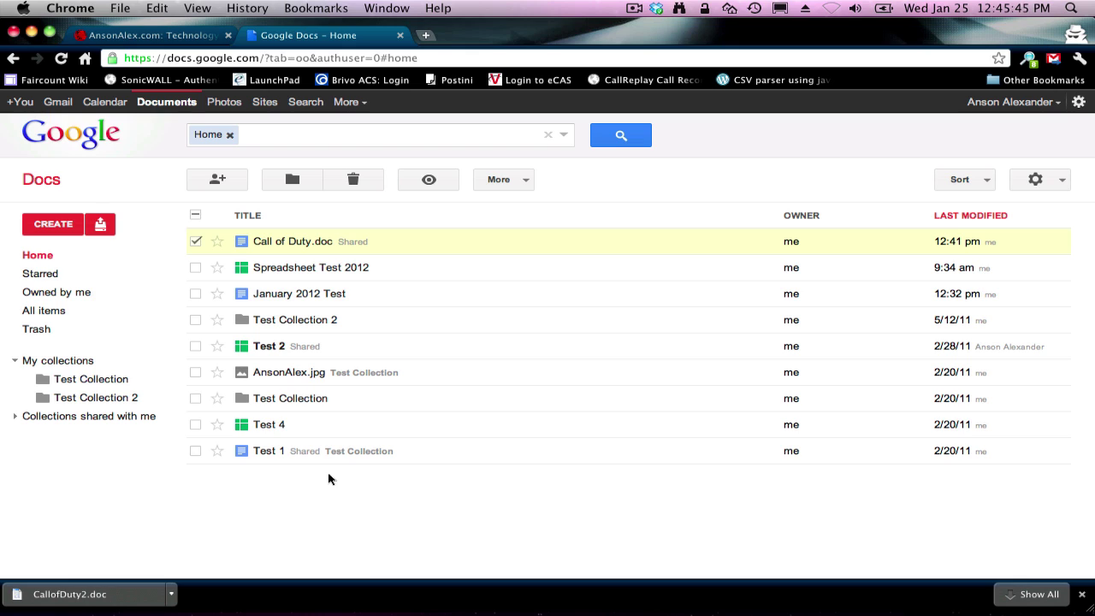
Step: Select Test 1 and Test 2 in Home and mark both Don't show in Home
click(79, 319)
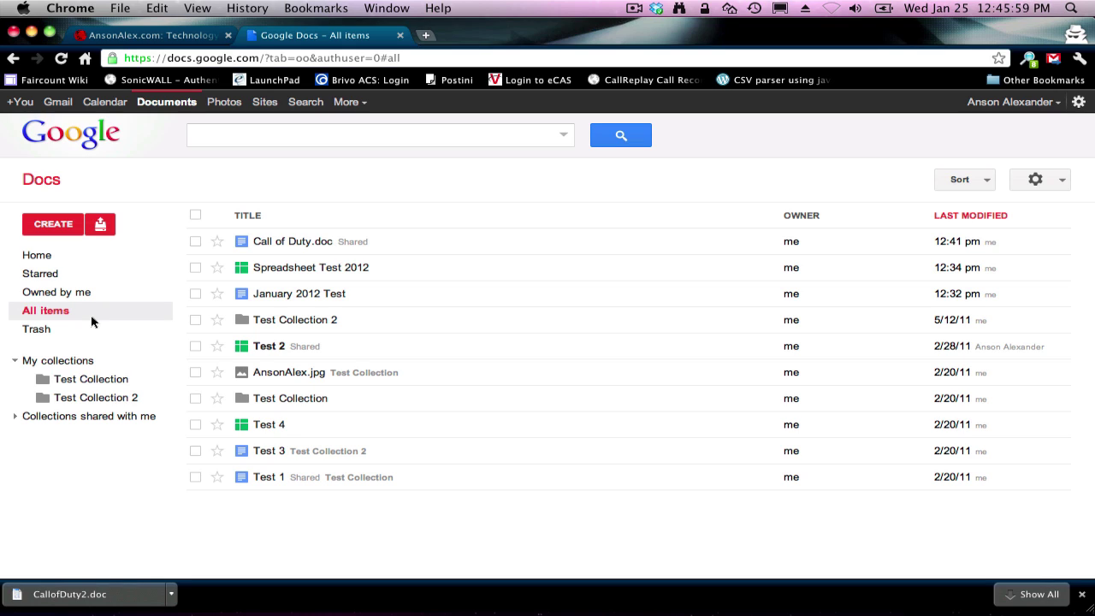
click(59, 259)
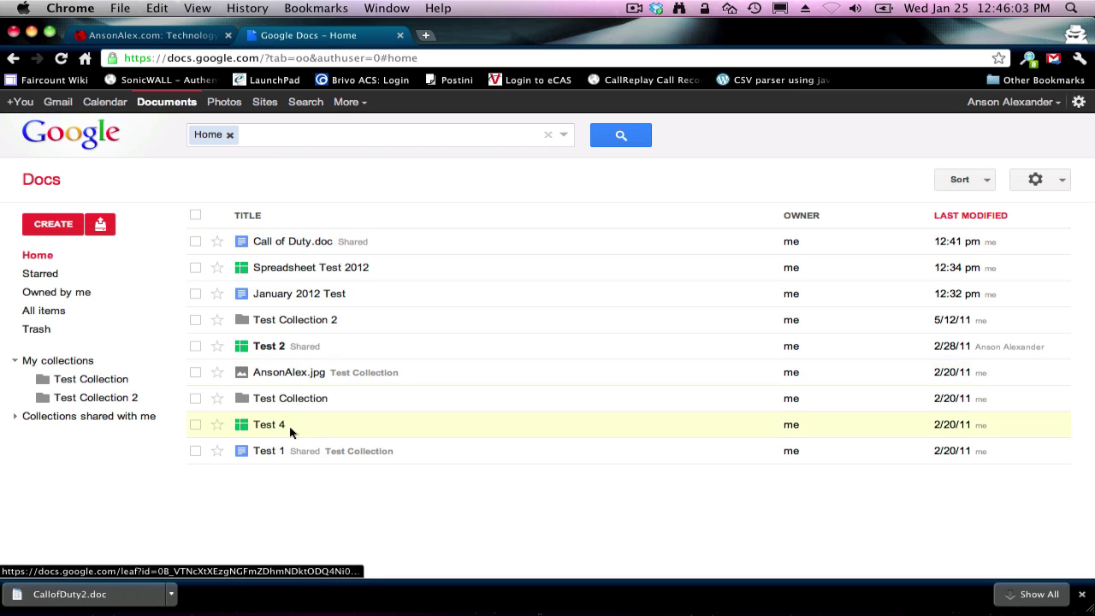
click(195, 450)
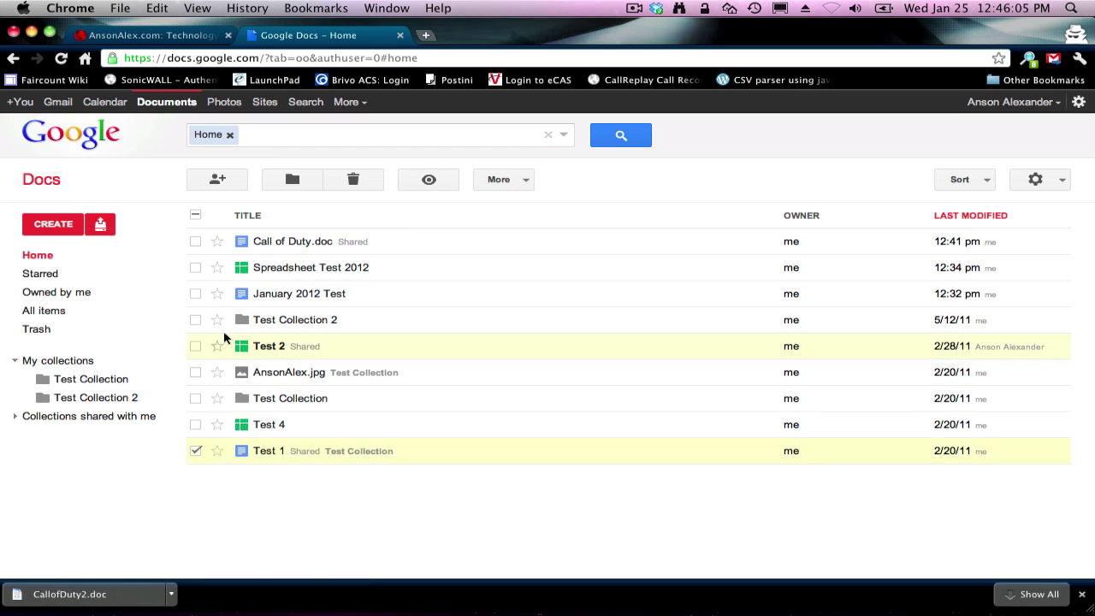
click(195, 345)
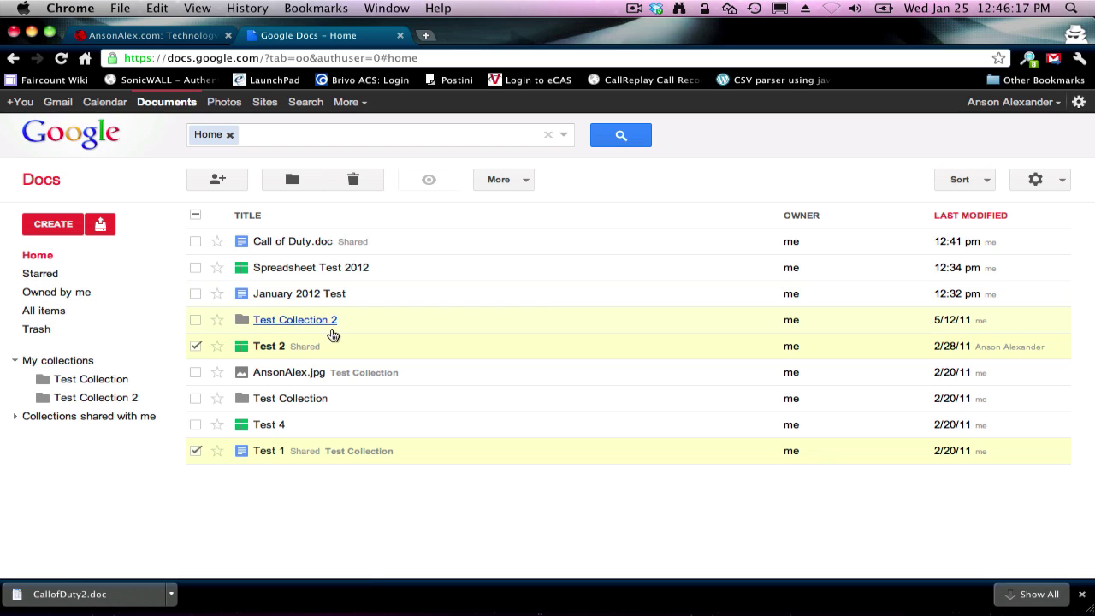
right_click(375, 349)
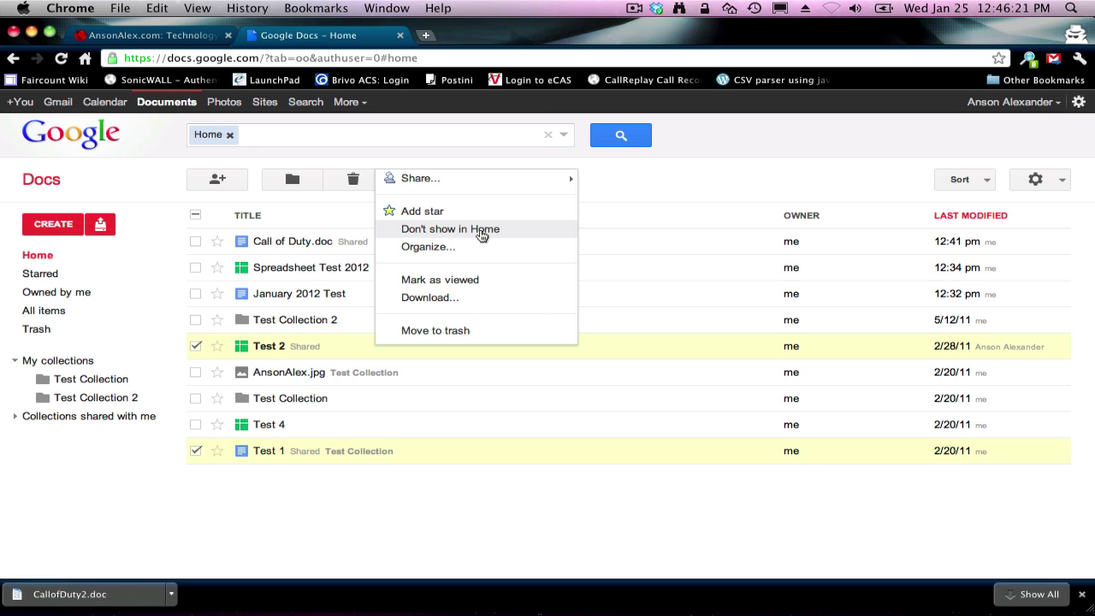
click(481, 233)
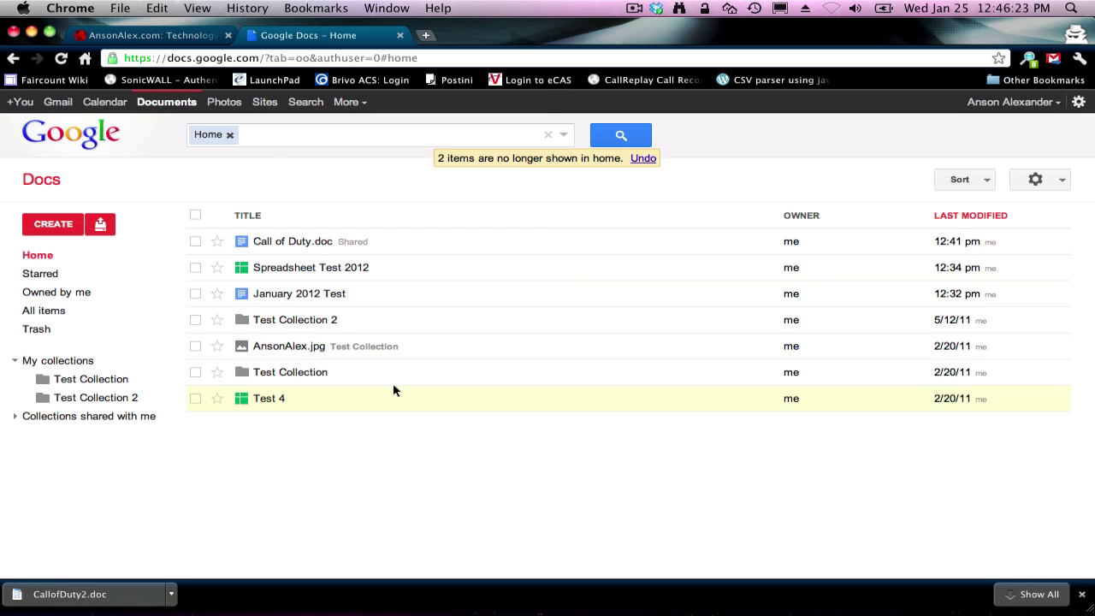
Step: Compare All items with Home, searching Home for 'test 1', then return to All items
click(105, 319)
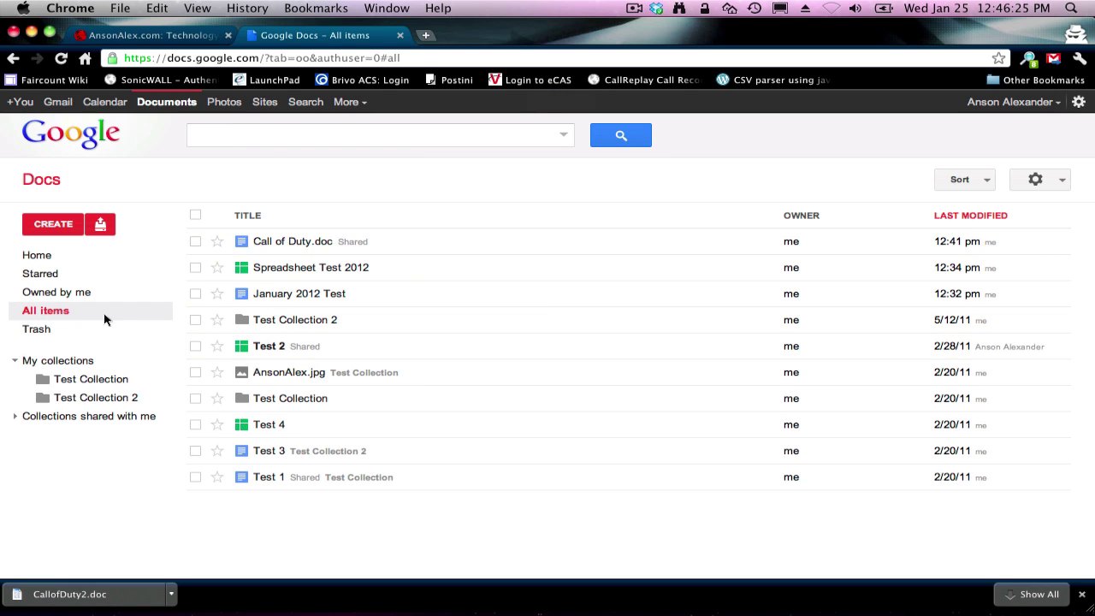
click(117, 267)
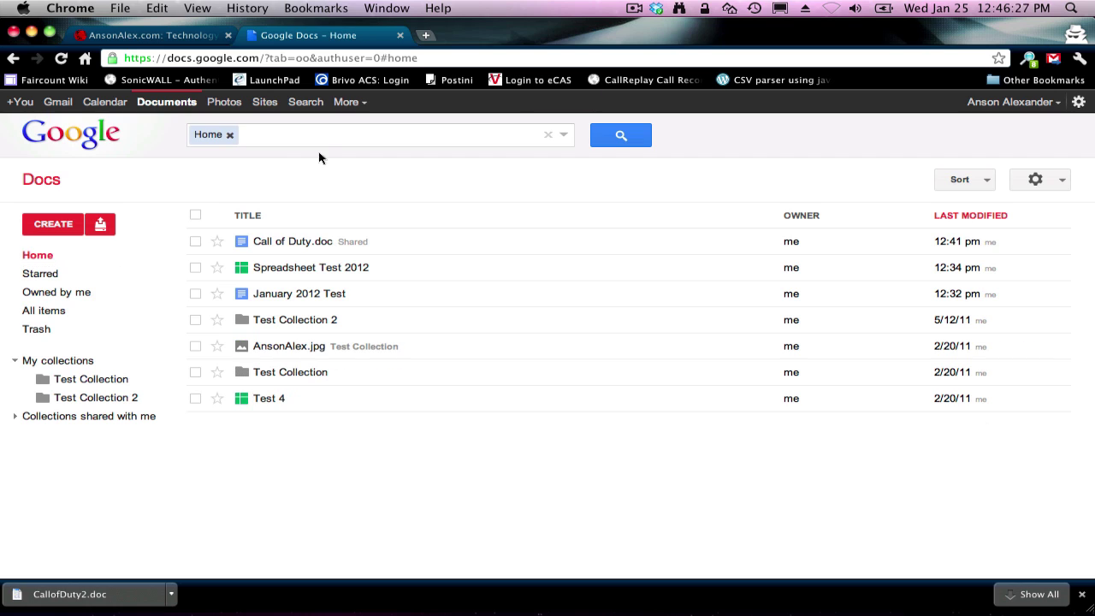
click(314, 142)
text(test)
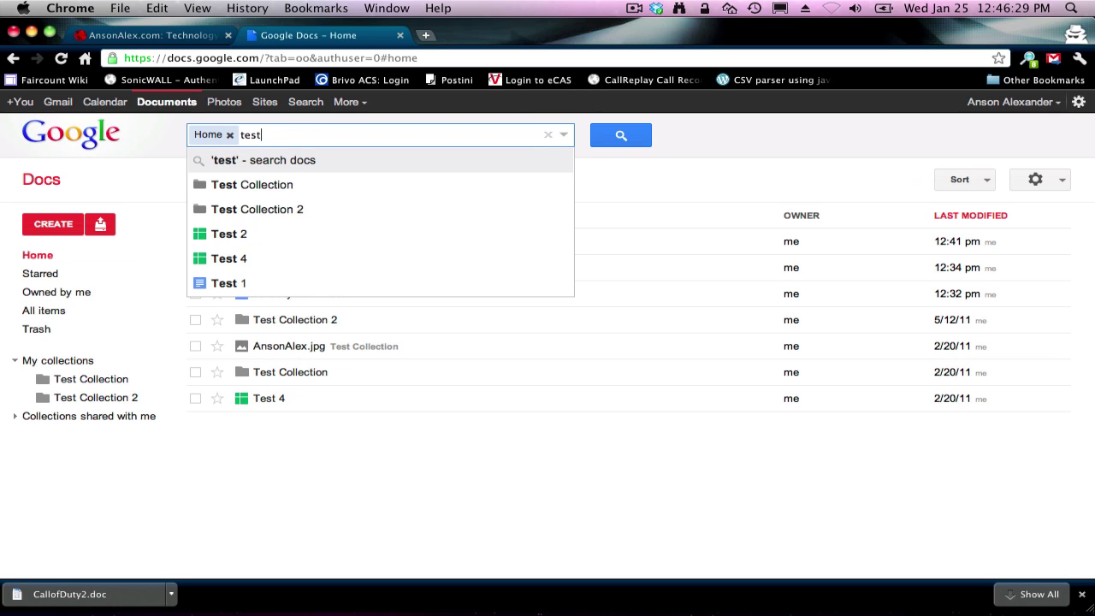
text( 1)
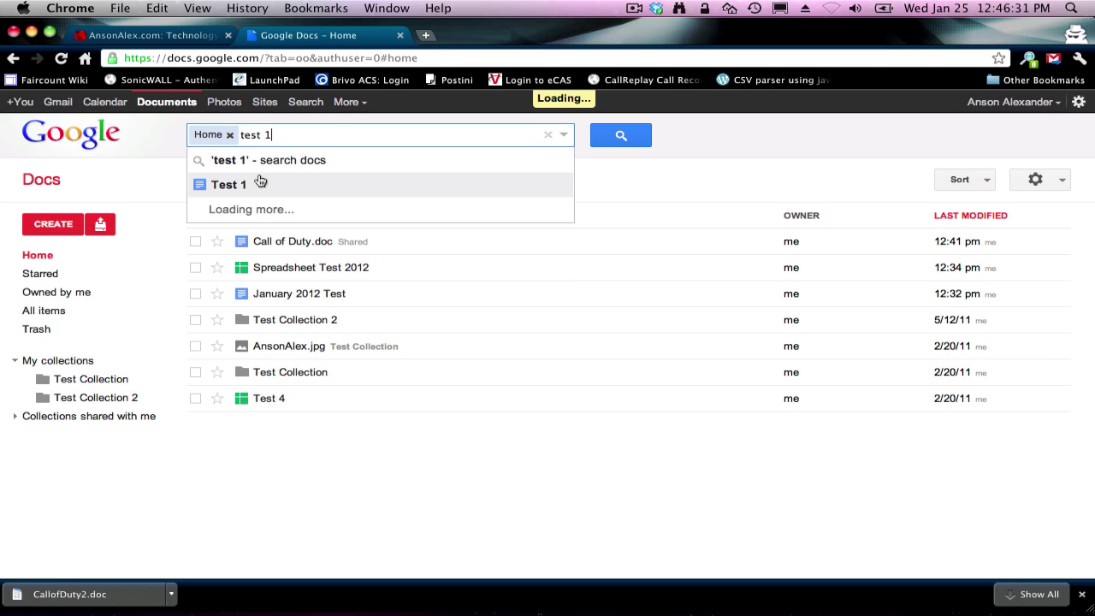
click(153, 184)
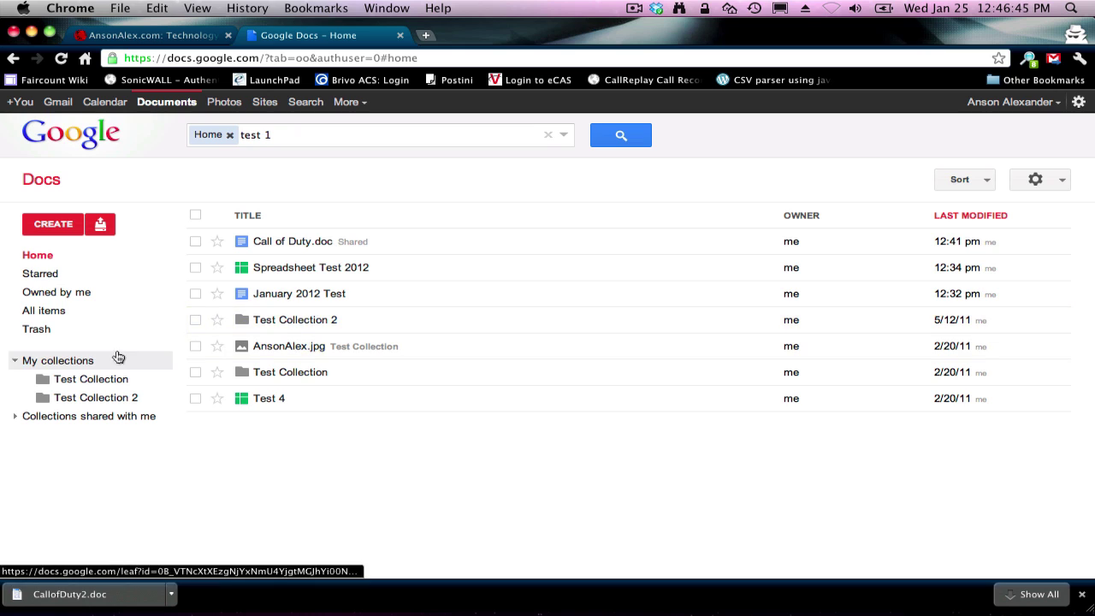
click(124, 319)
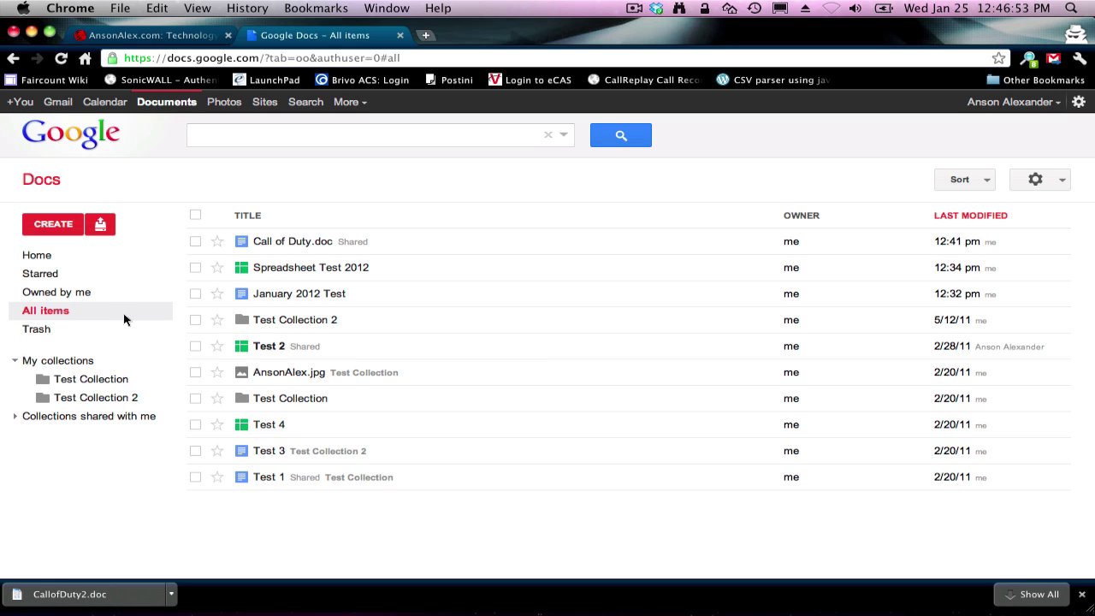
Step: From Home, create a new collection and name it 'Jan. 2012 Collection'
click(118, 262)
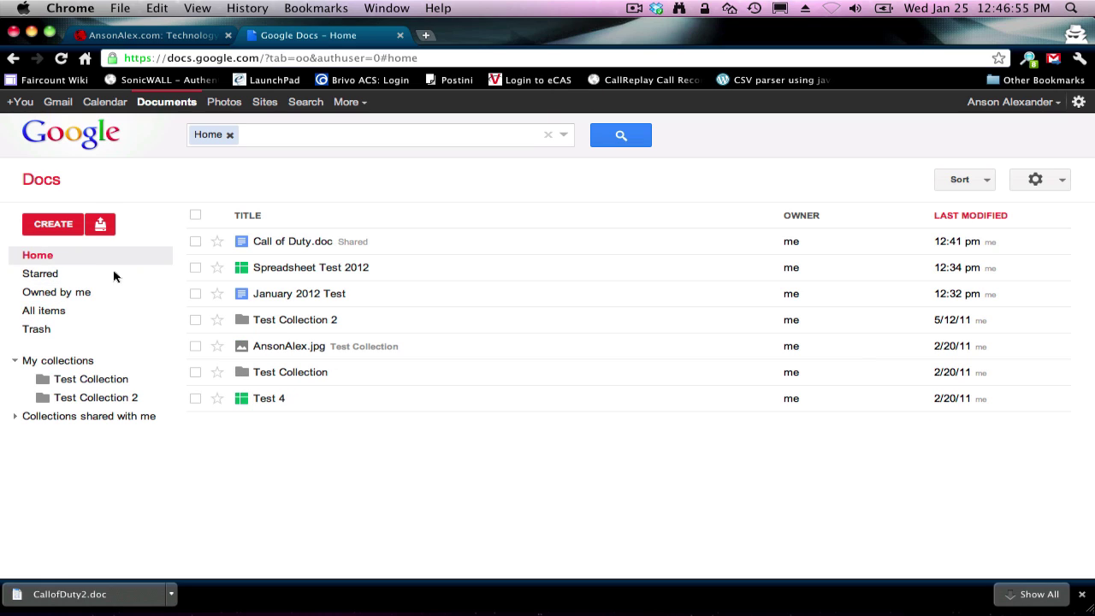
click(56, 227)
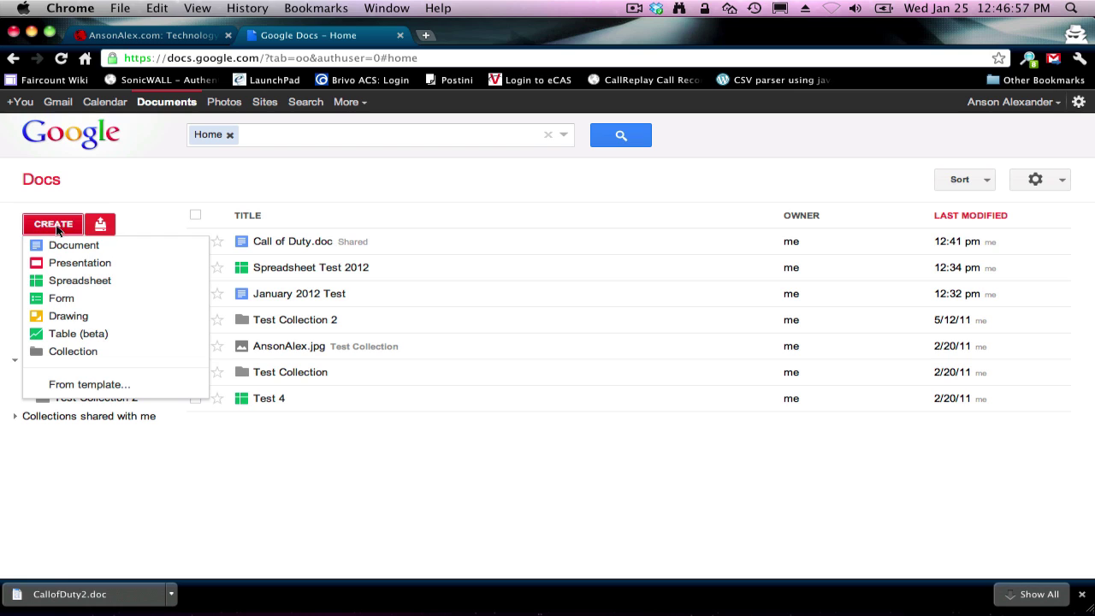
click(113, 351)
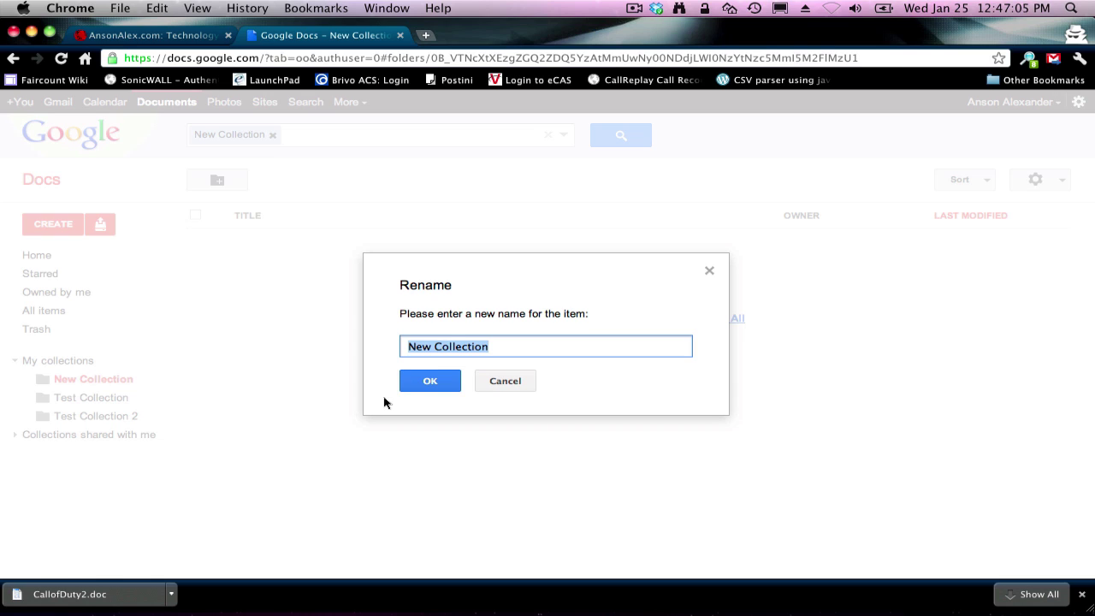
text(Jan)
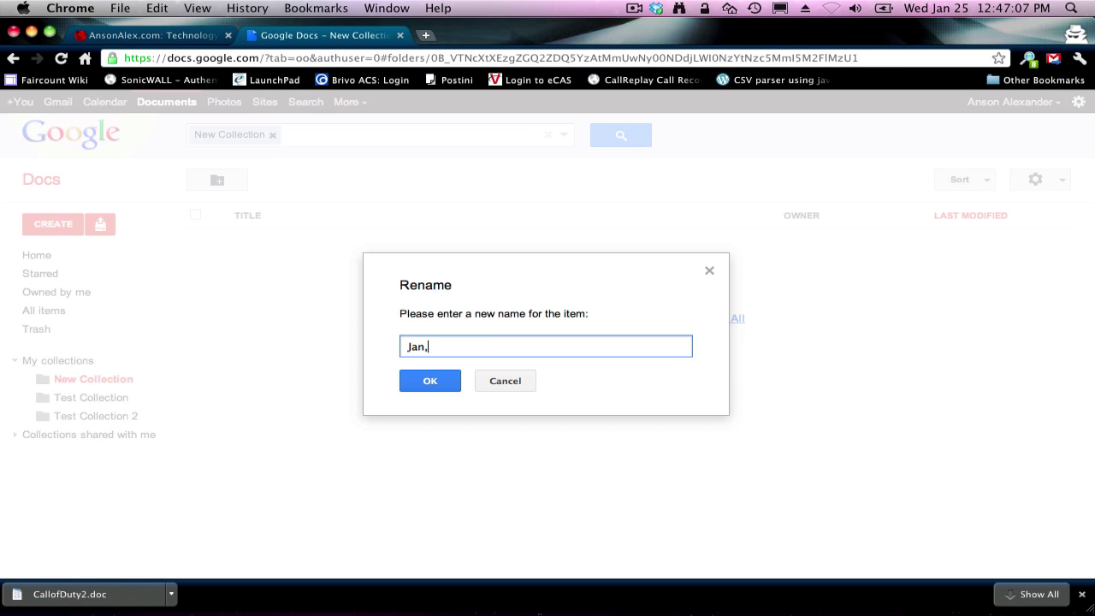
text(. 2012 Collection)
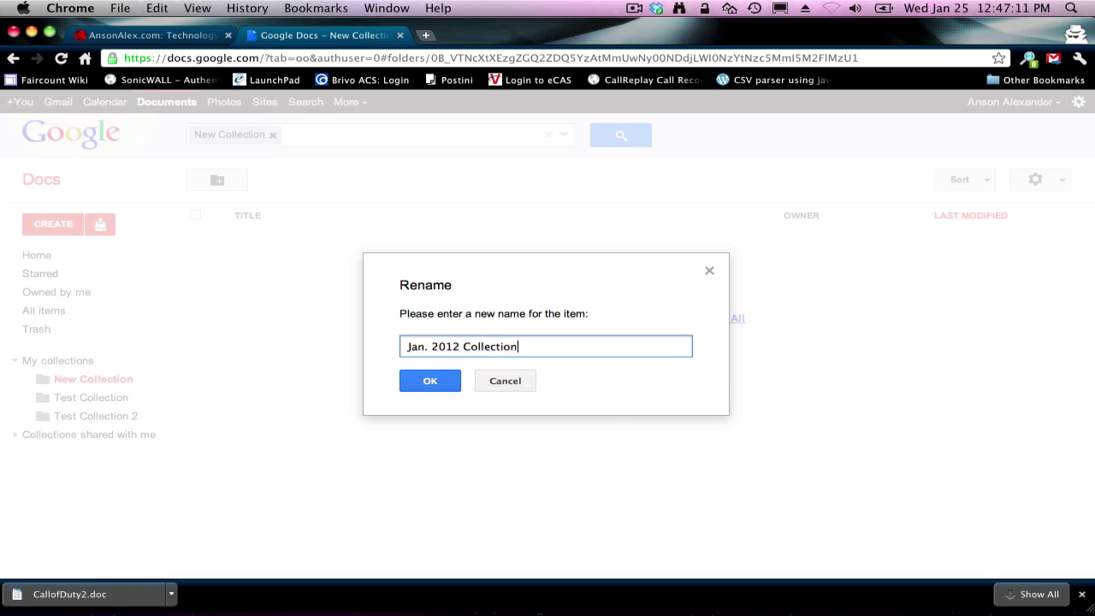
key(Return)
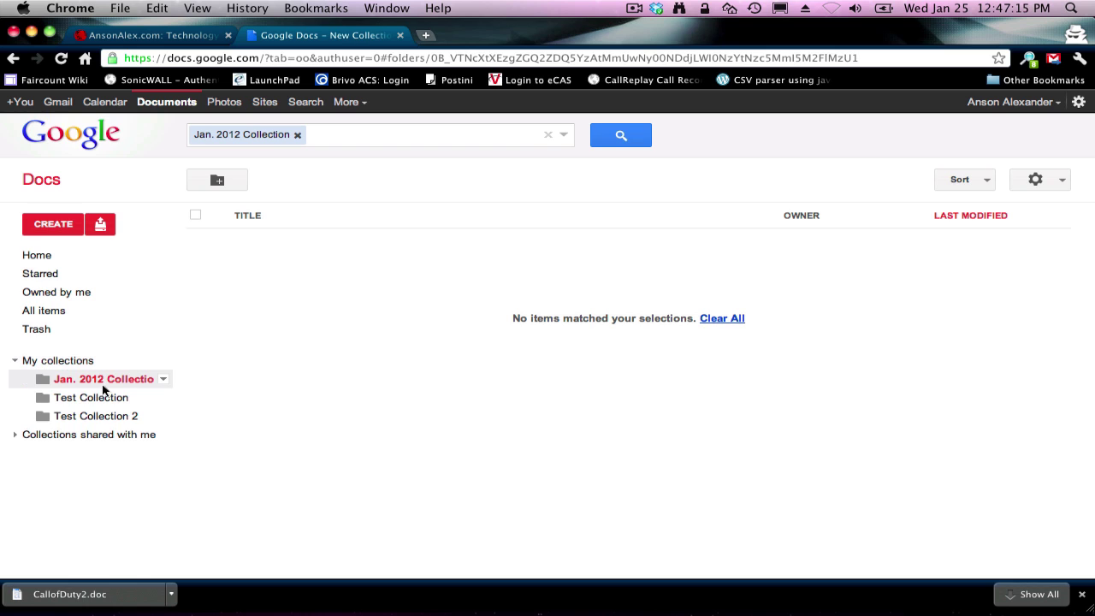
Step: Drag Call of Duty.doc onto Jan. 2012 Collection in the sidebar, check it there, then go Home
click(38, 260)
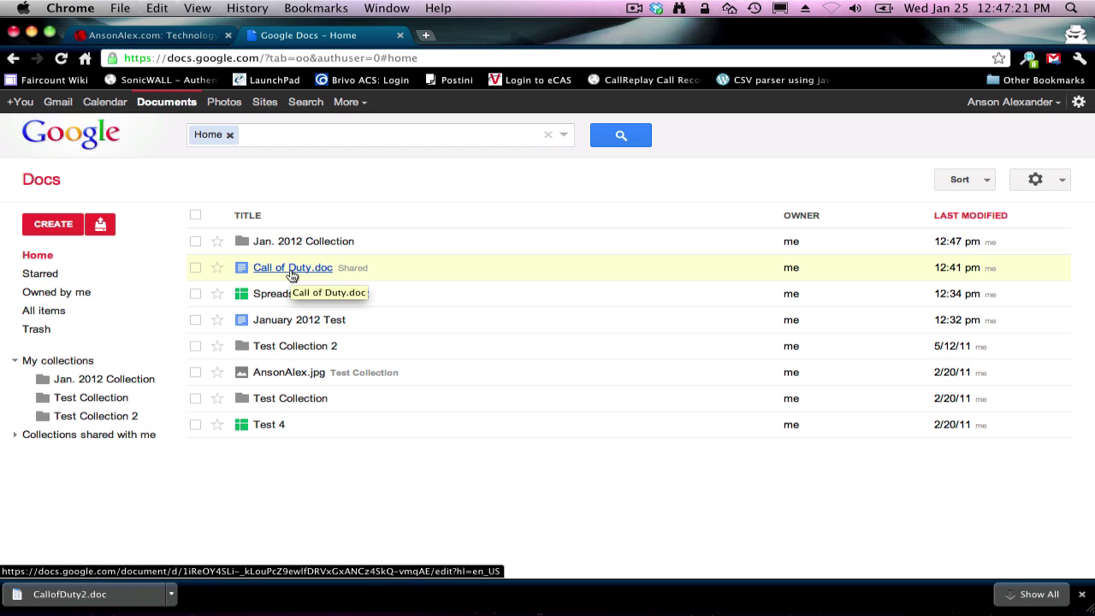
drag(282, 280, 126, 380)
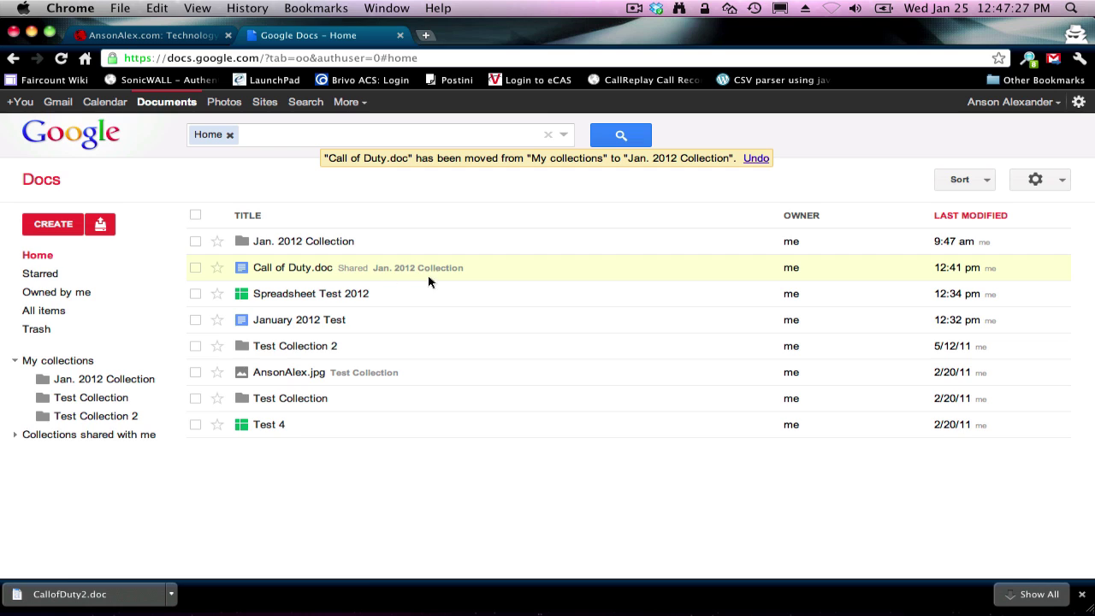
click(133, 384)
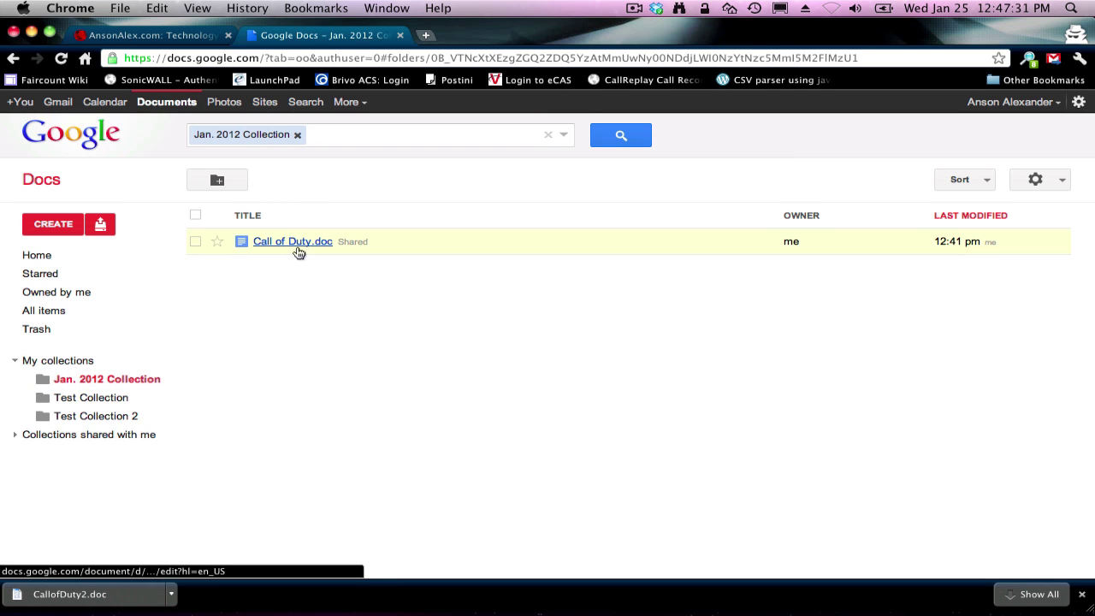
click(52, 255)
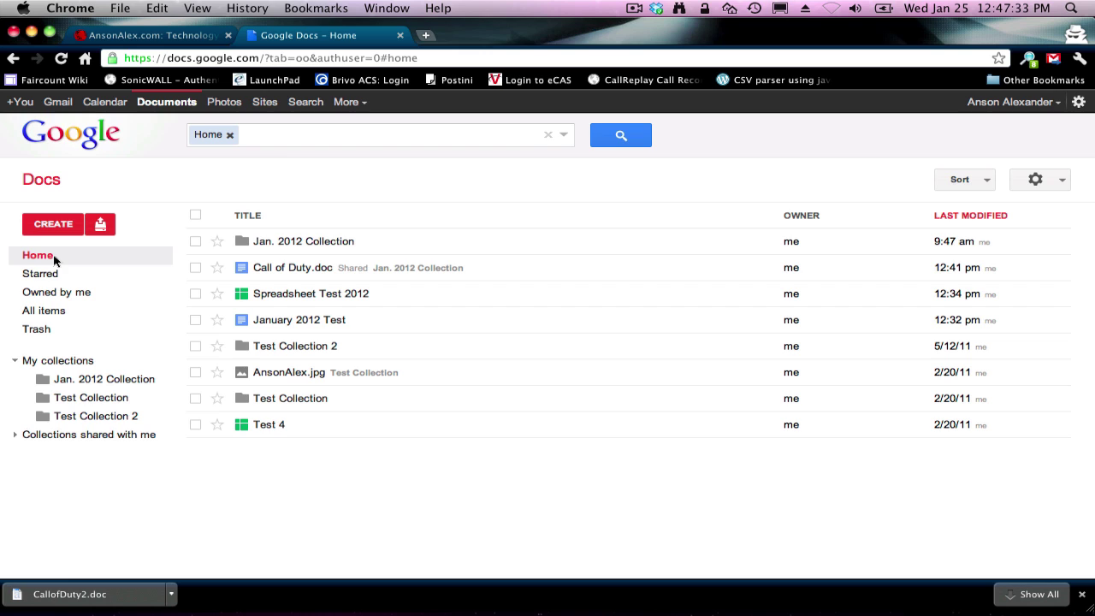
Step: Organize Jan. 2012 Collection into Test Collection 2, apply it, check the collection, and return Home
right_click(360, 237)
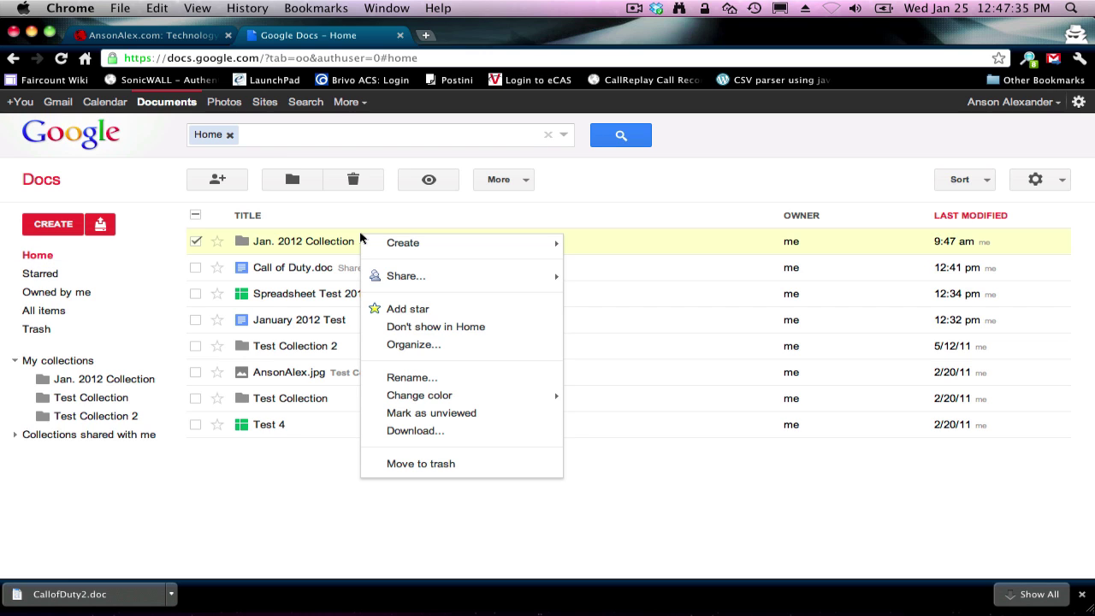
click(408, 344)
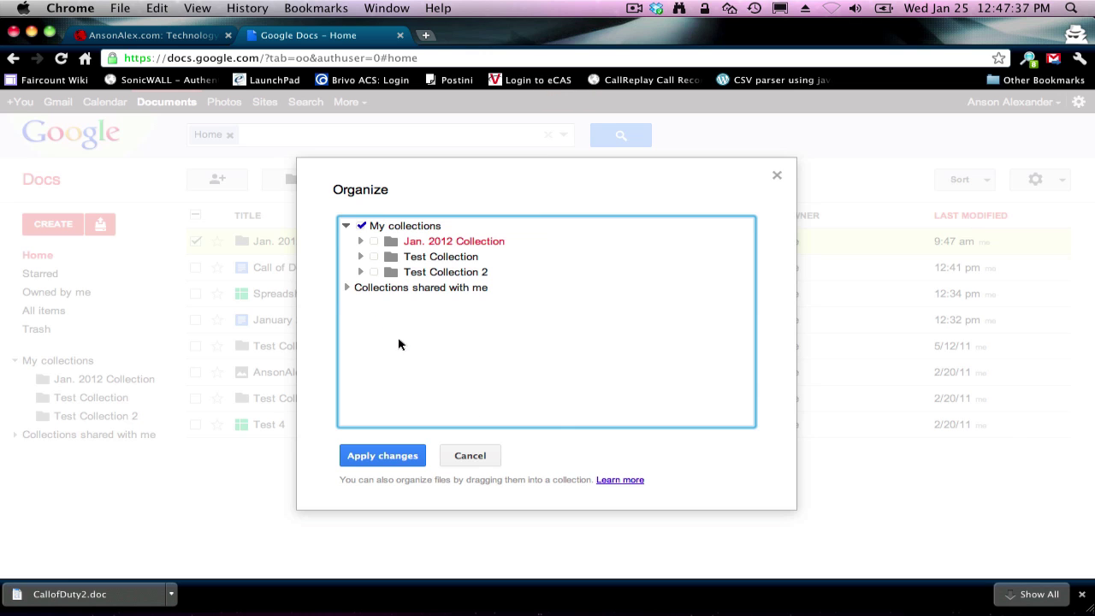
click(374, 272)
click(374, 241)
click(382, 456)
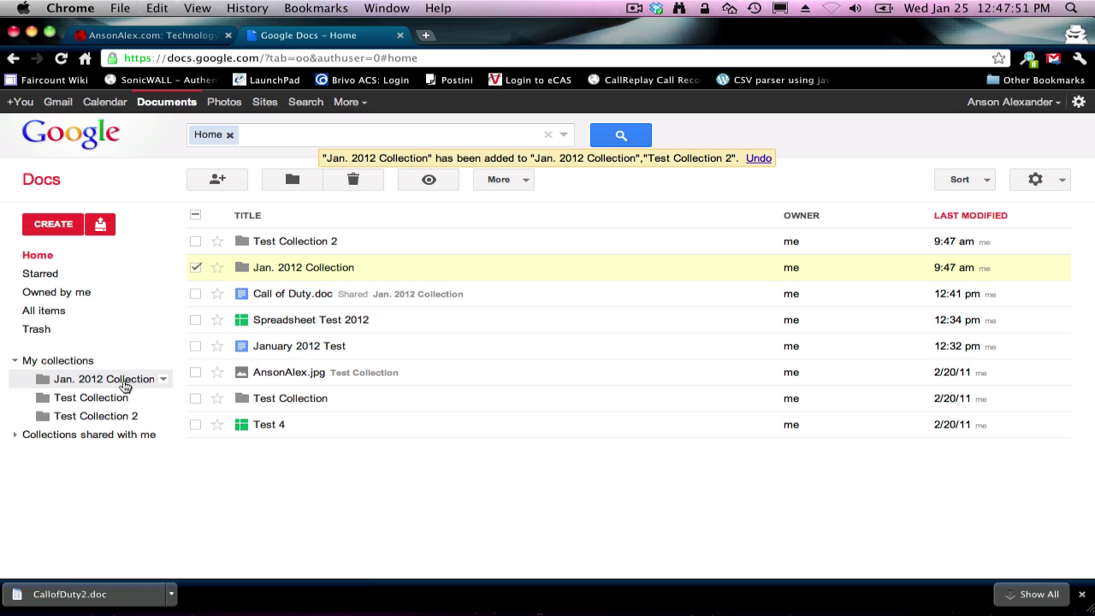
click(124, 387)
click(82, 258)
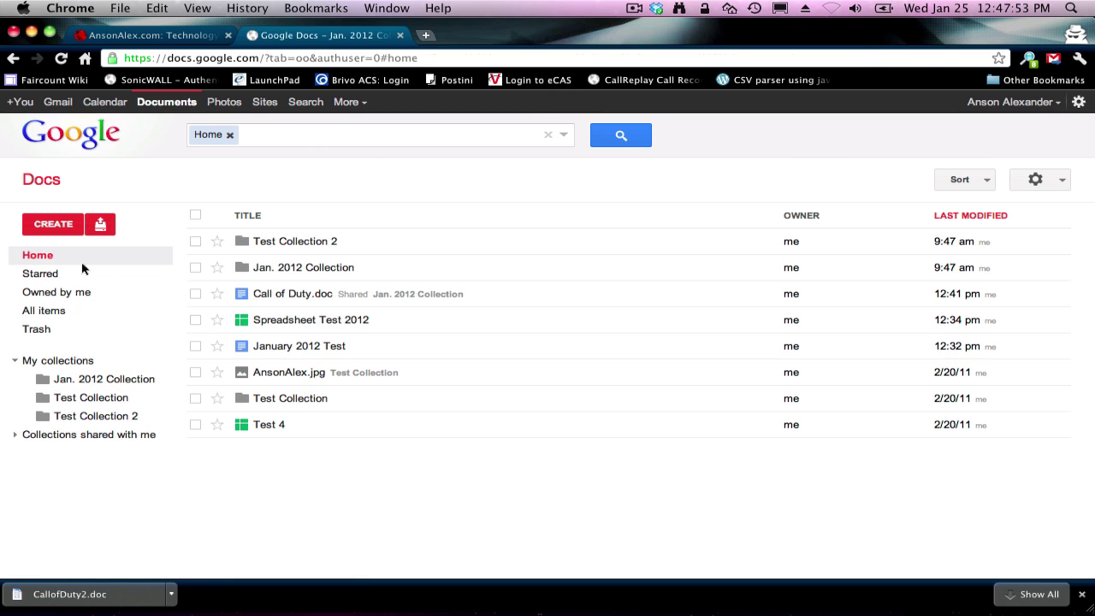
Step: Mark Call of Duty.doc Don't show in Home and confirm it remains in Jan. 2012 Collection
right_click(438, 293)
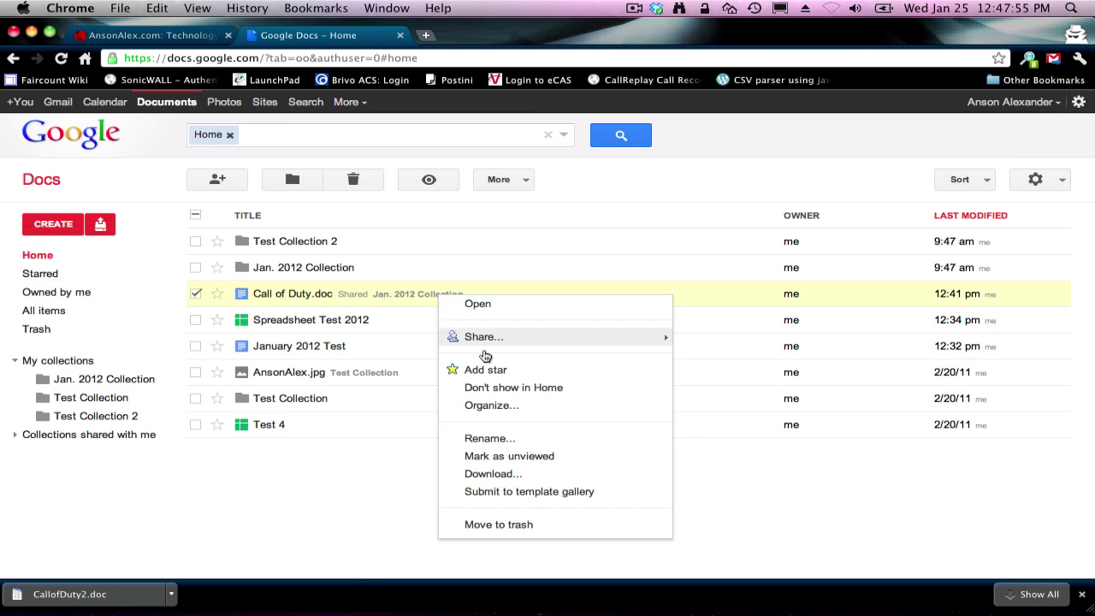
click(498, 389)
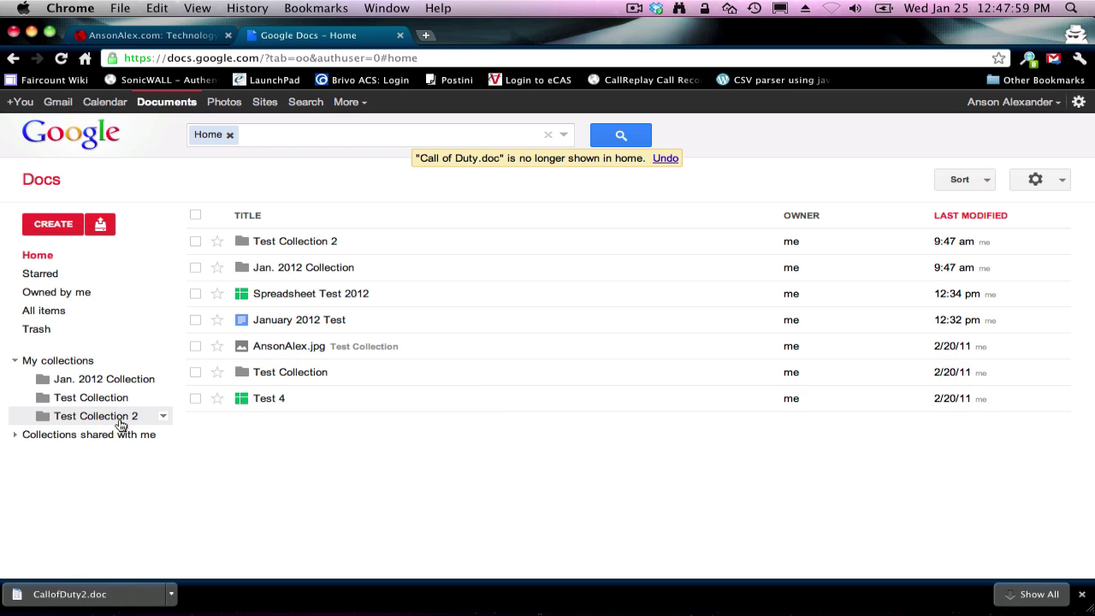
click(109, 379)
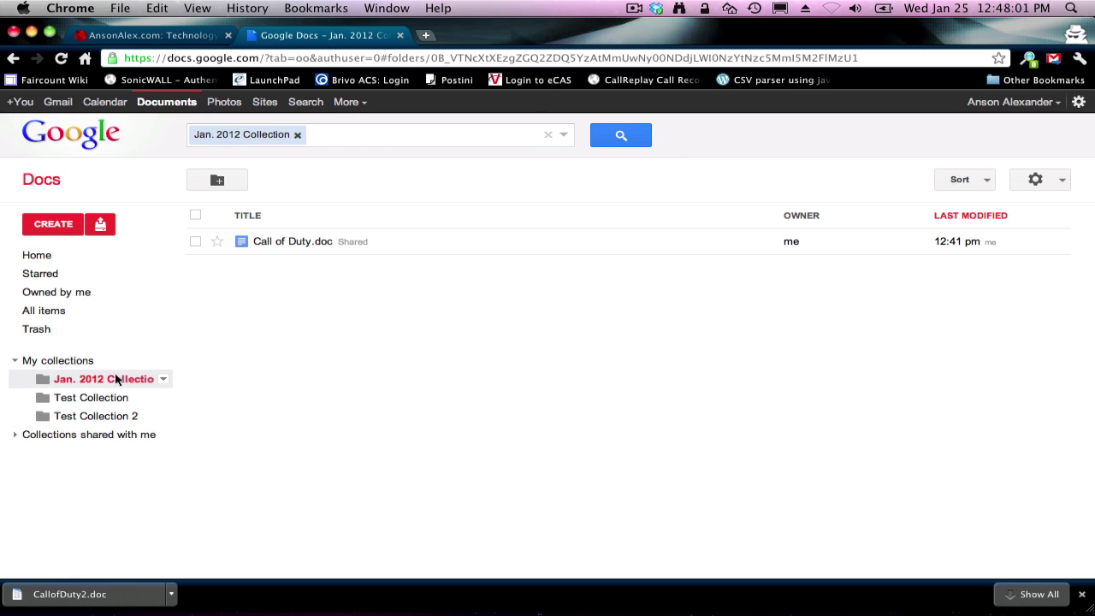
click(86, 263)
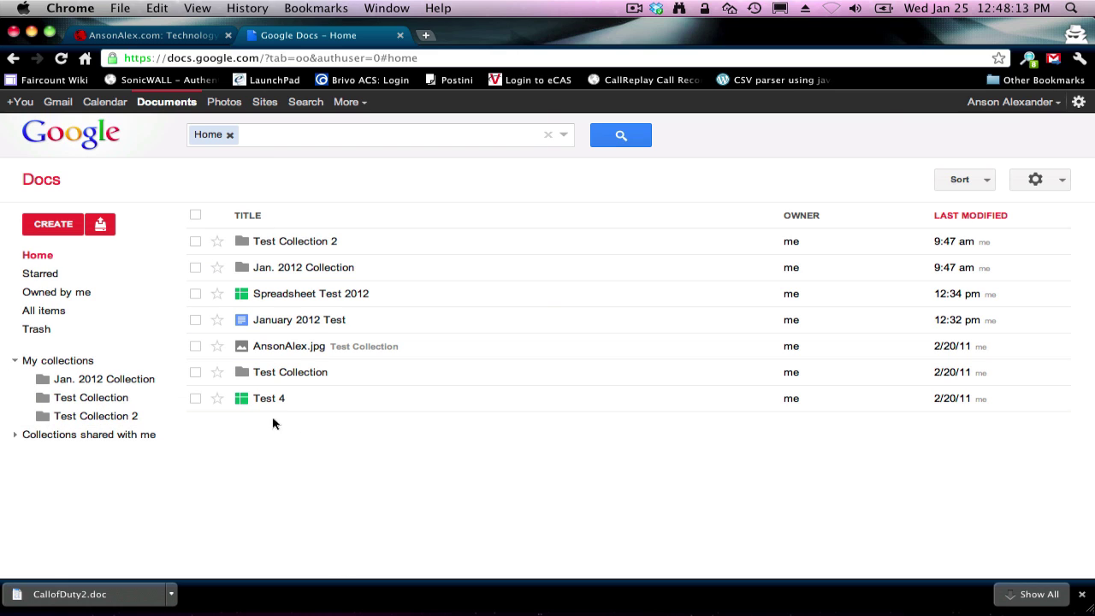
Step: Select Test Collection 2, Jan. 2012 Collection and Test Collection and mark them Don't show in Home
click(196, 242)
click(196, 267)
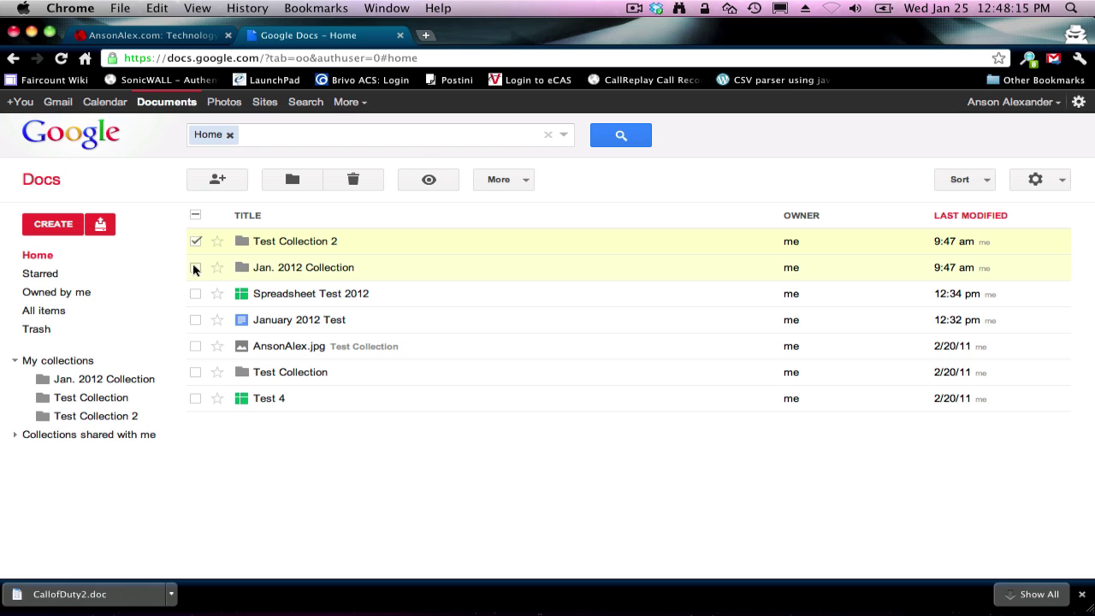
click(195, 373)
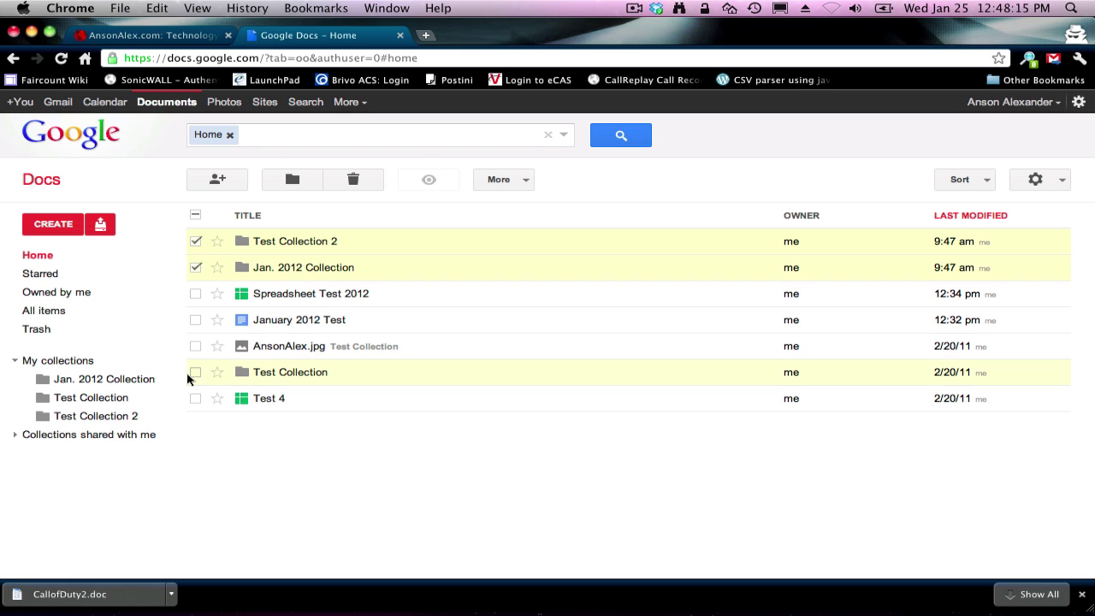
right_click(466, 267)
click(513, 325)
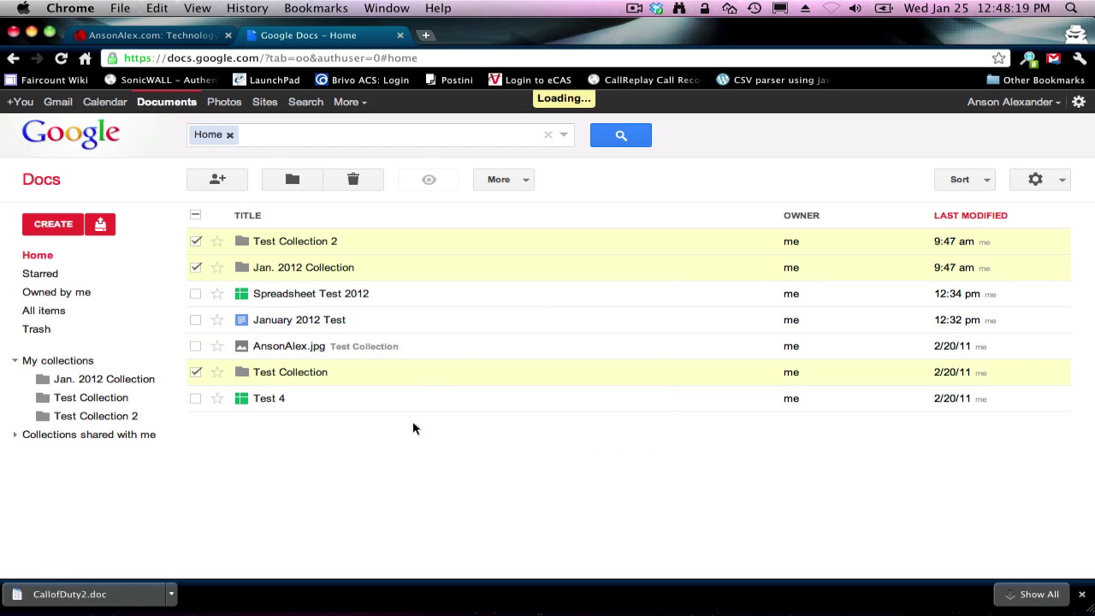